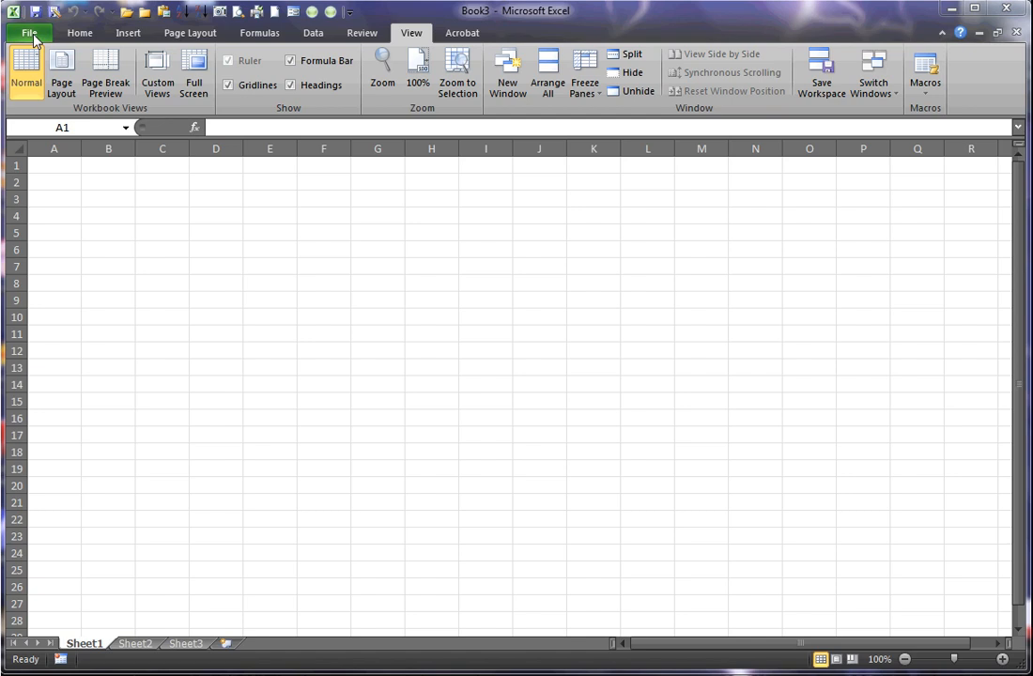
# Step: Enable the Developer tab in the ribbon customization options
pyautogui.click(31, 34)
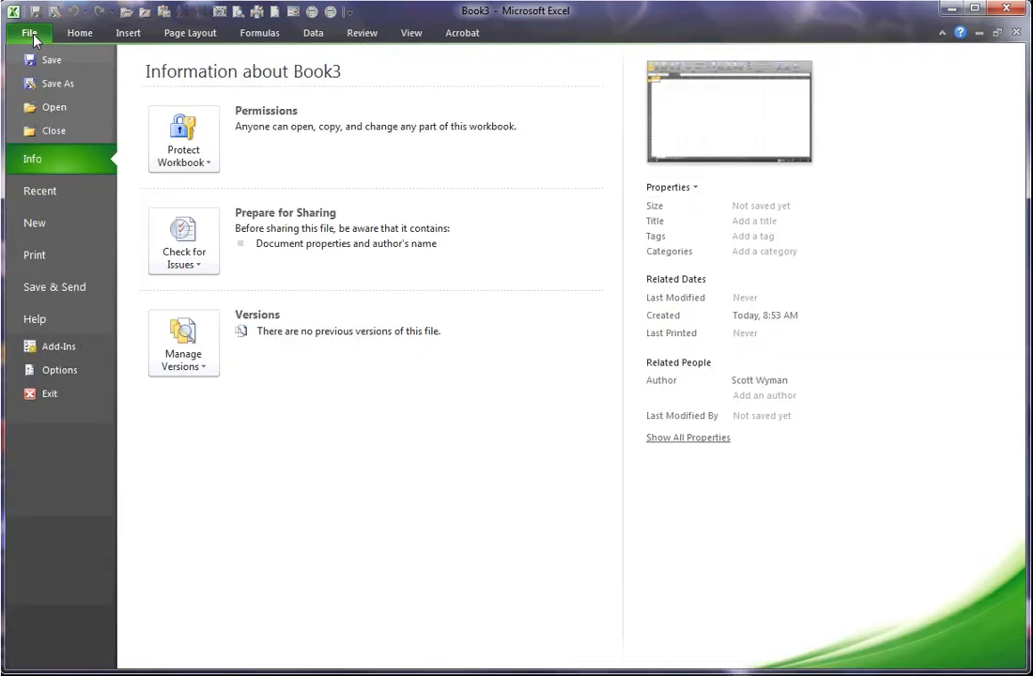
pyautogui.click(57, 374)
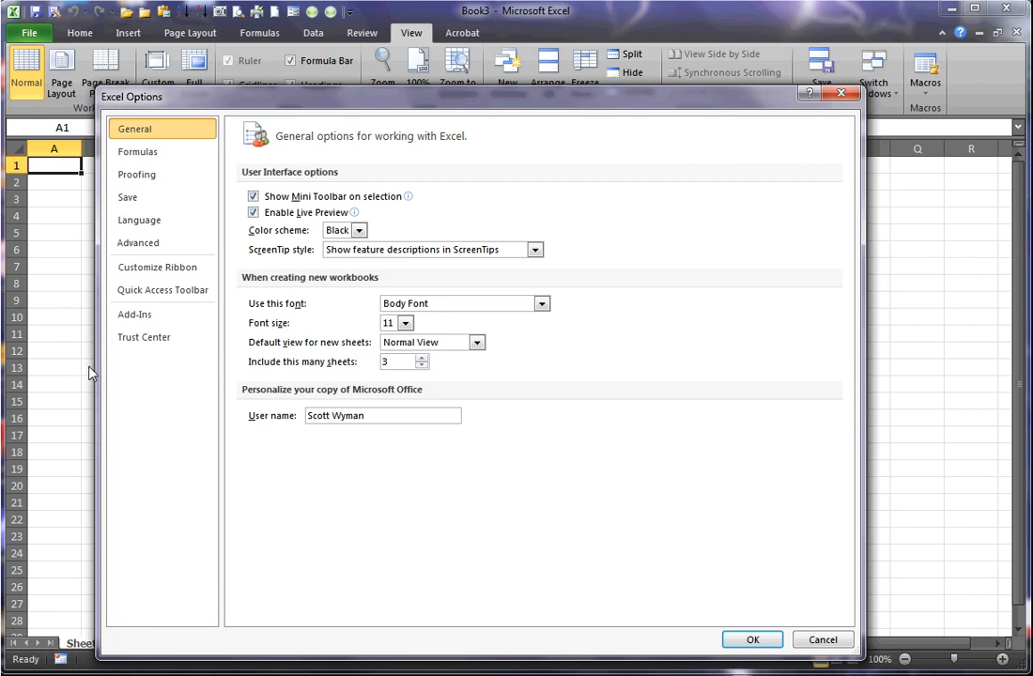
pyautogui.click(144, 272)
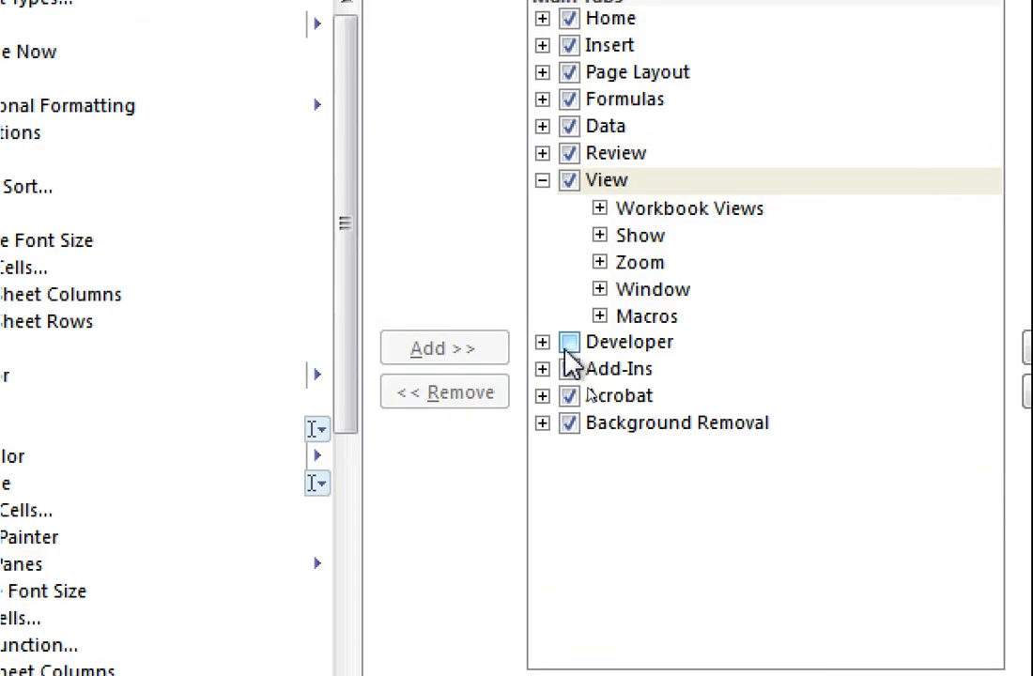
pyautogui.click(568, 344)
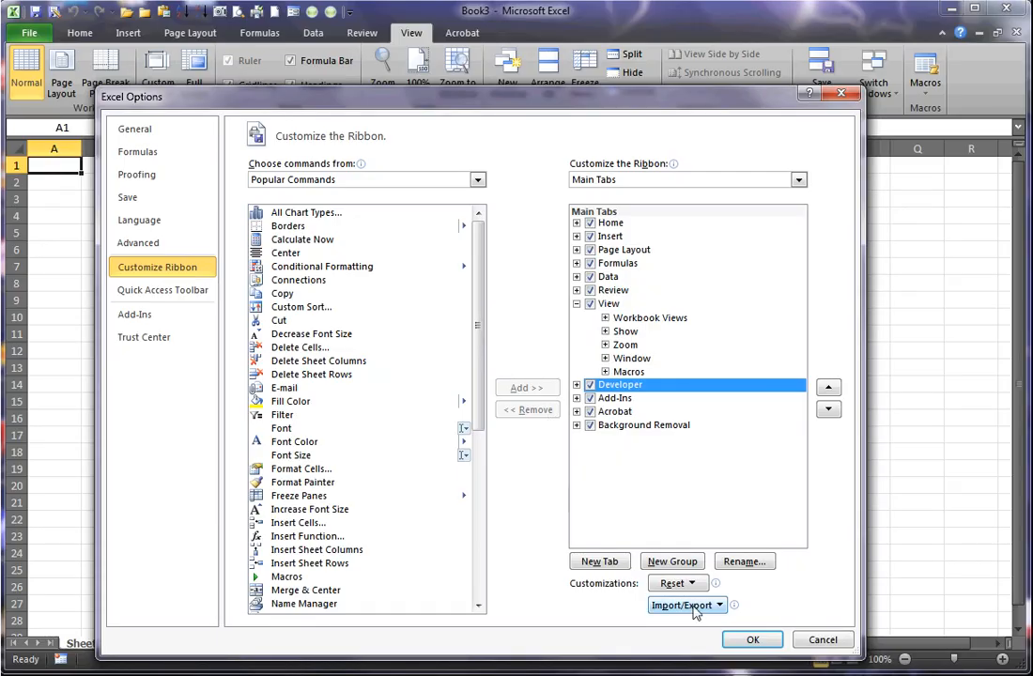
pyautogui.click(749, 640)
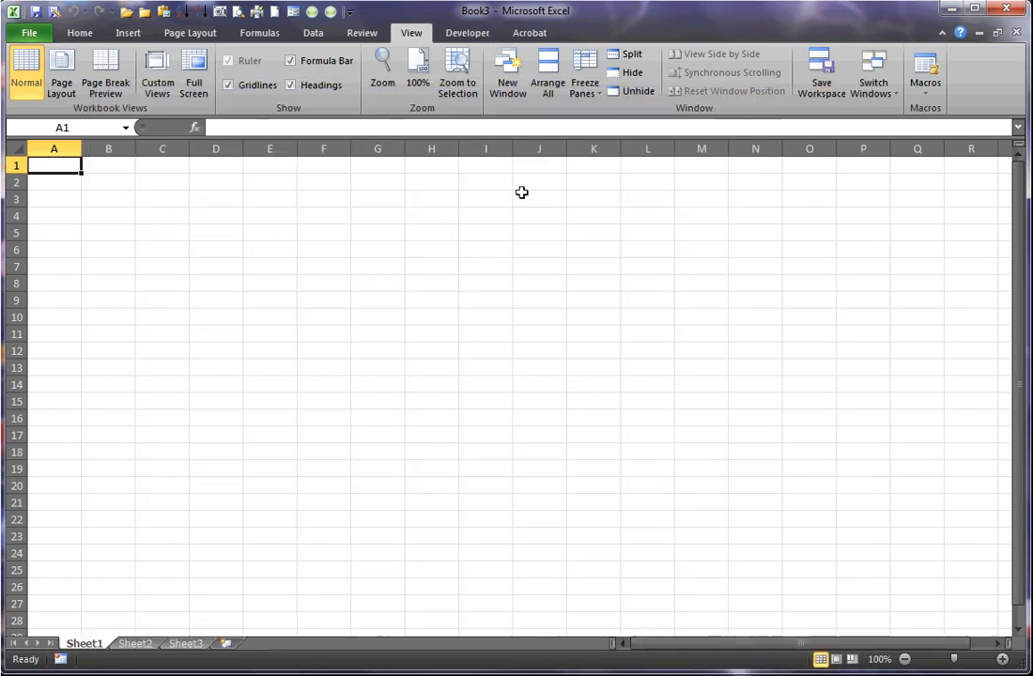
# Step: Start recording a macro named AltRow in the Personal Macro Workbook, described as "Colorize alternate rows of my selected cells"
pyautogui.click(469, 36)
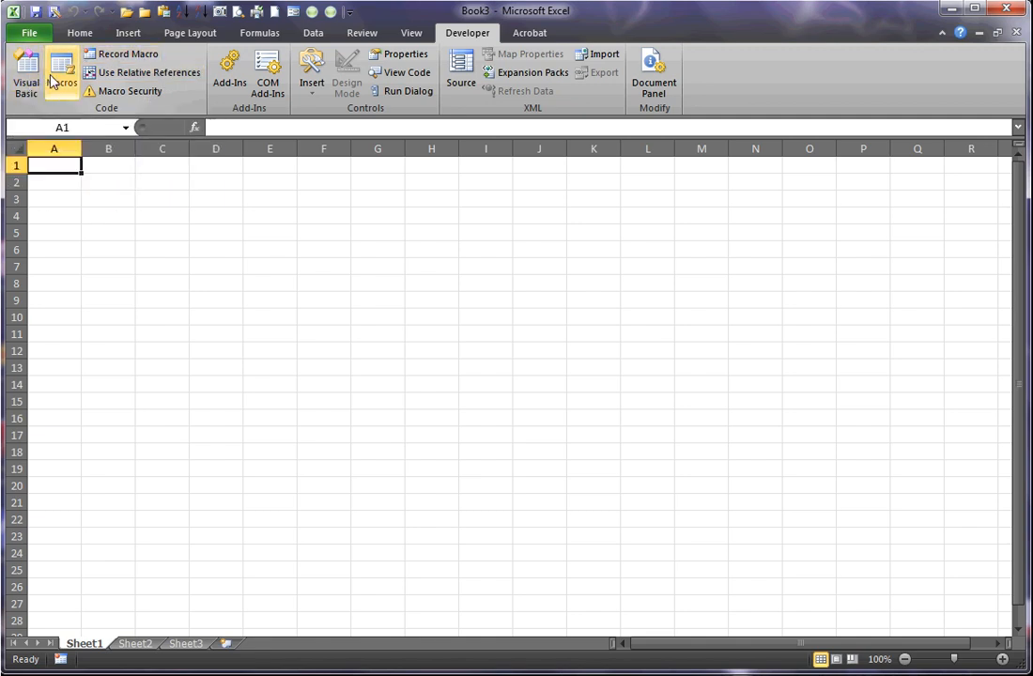
pyautogui.click(113, 58)
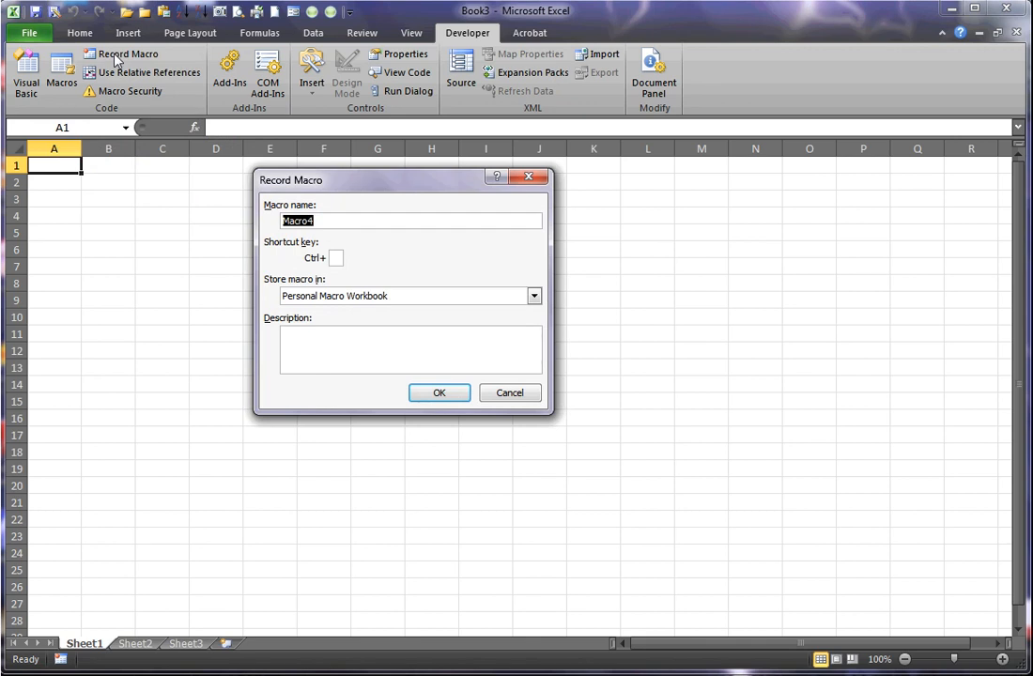
pyautogui.write('AltRow')
pyautogui.click(340, 337)
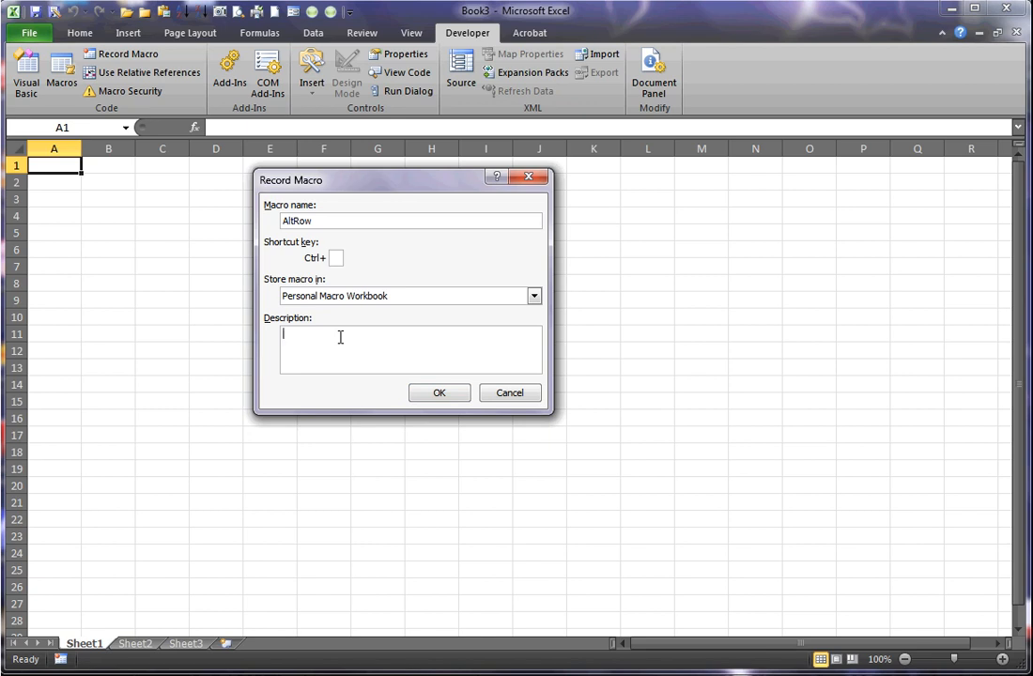
pyautogui.write('Colorize alternate rows of my selected cells')
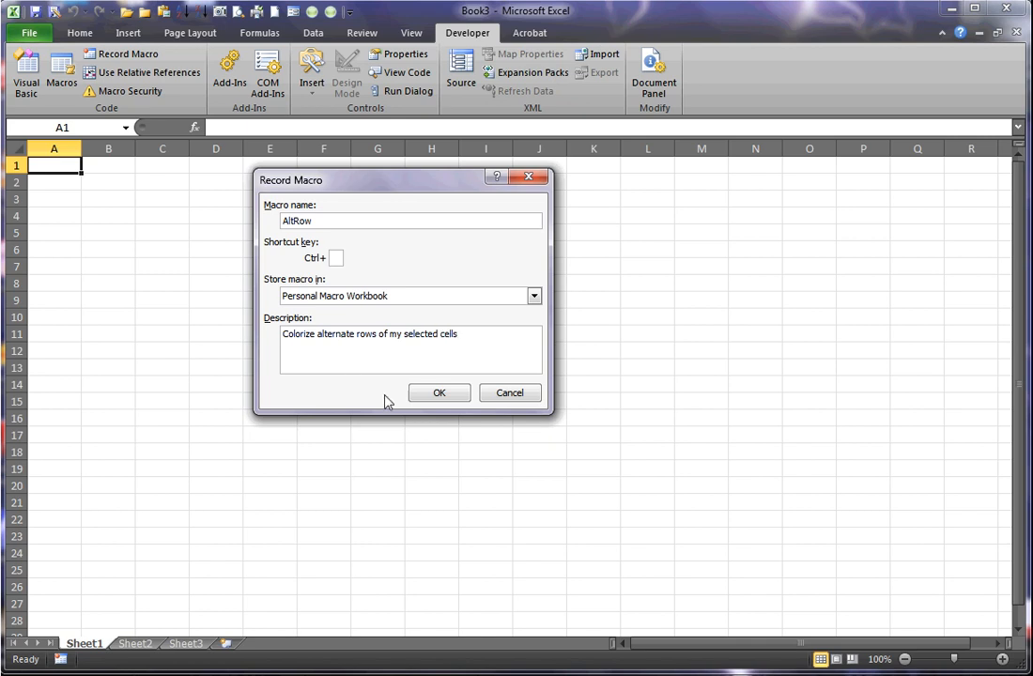
pyautogui.click(447, 397)
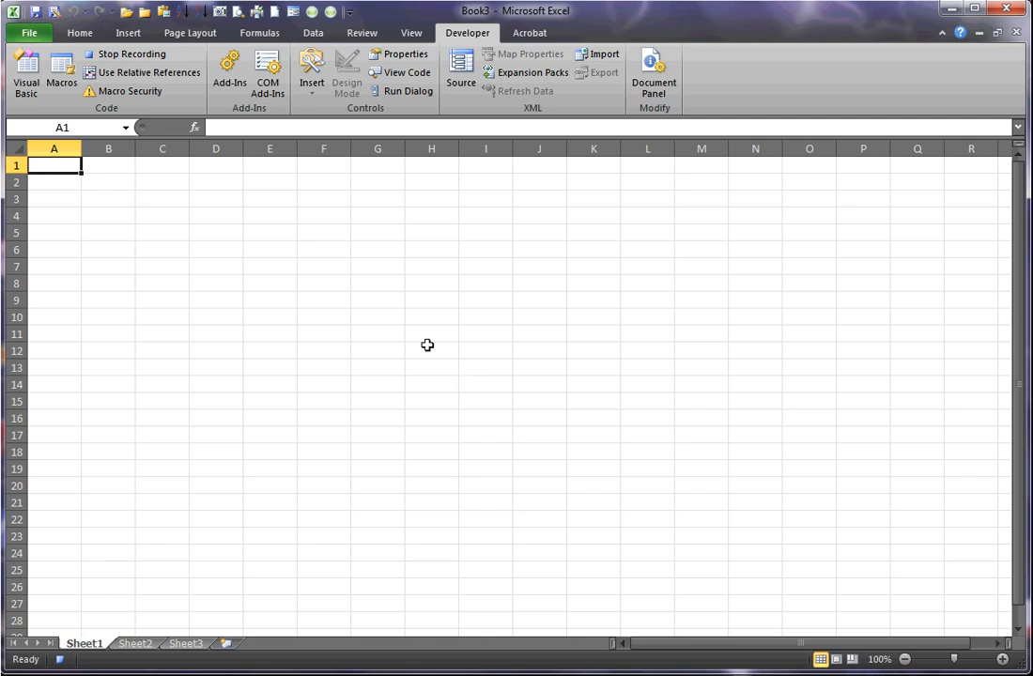
# Step: Create a formula-based conditional formatting rule for cell A1 using =MOD(ROW(),2)
pyautogui.click(81, 34)
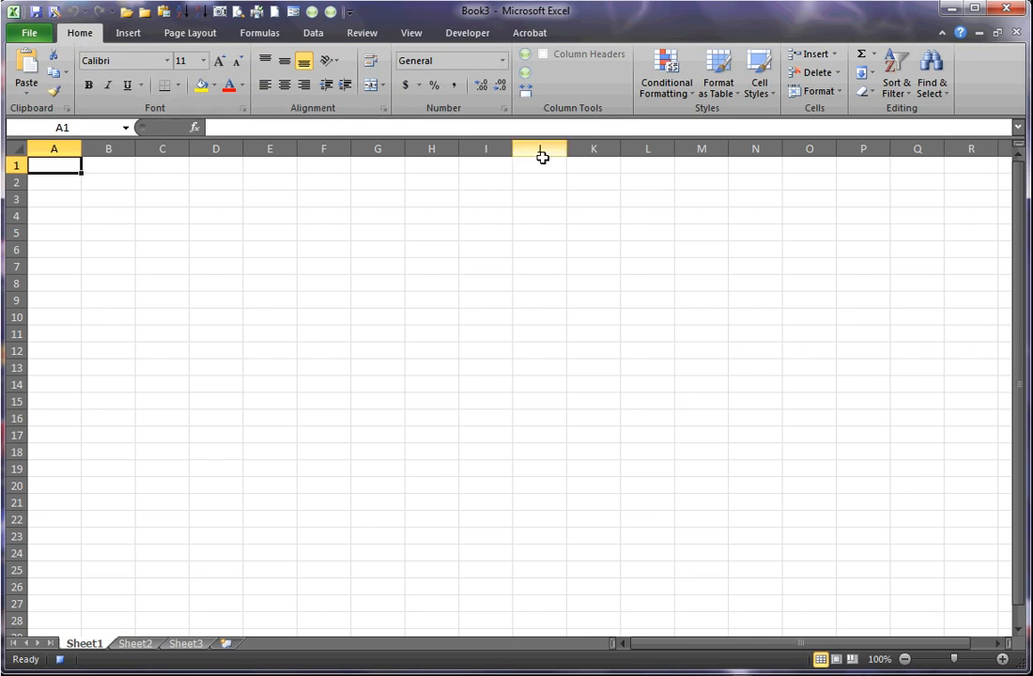
pyautogui.click(673, 80)
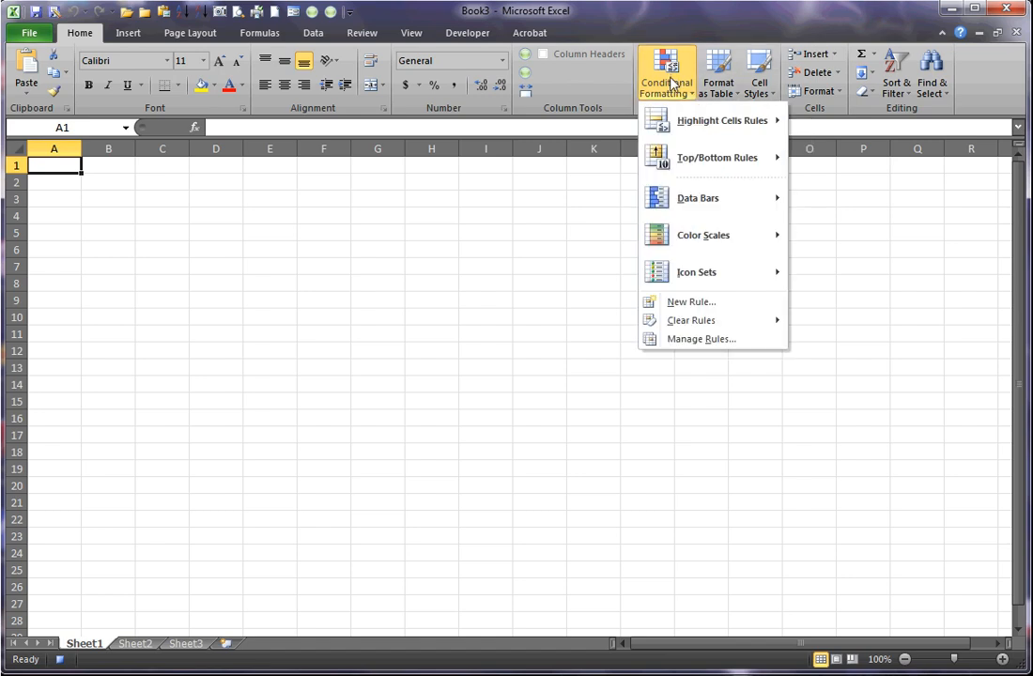
pyautogui.click(684, 302)
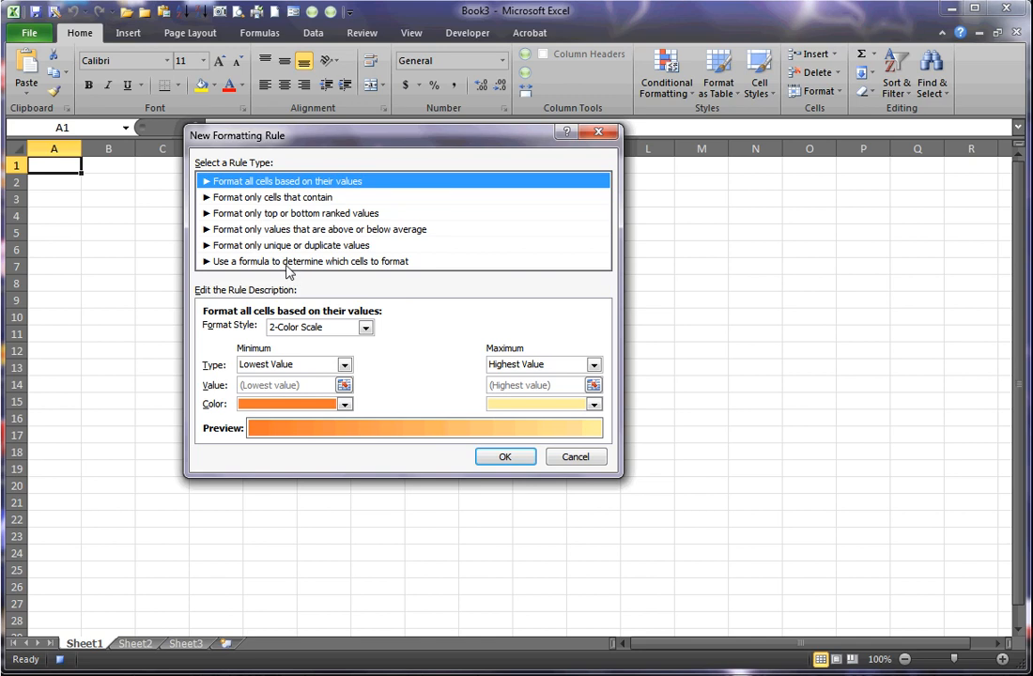
pyautogui.click(239, 263)
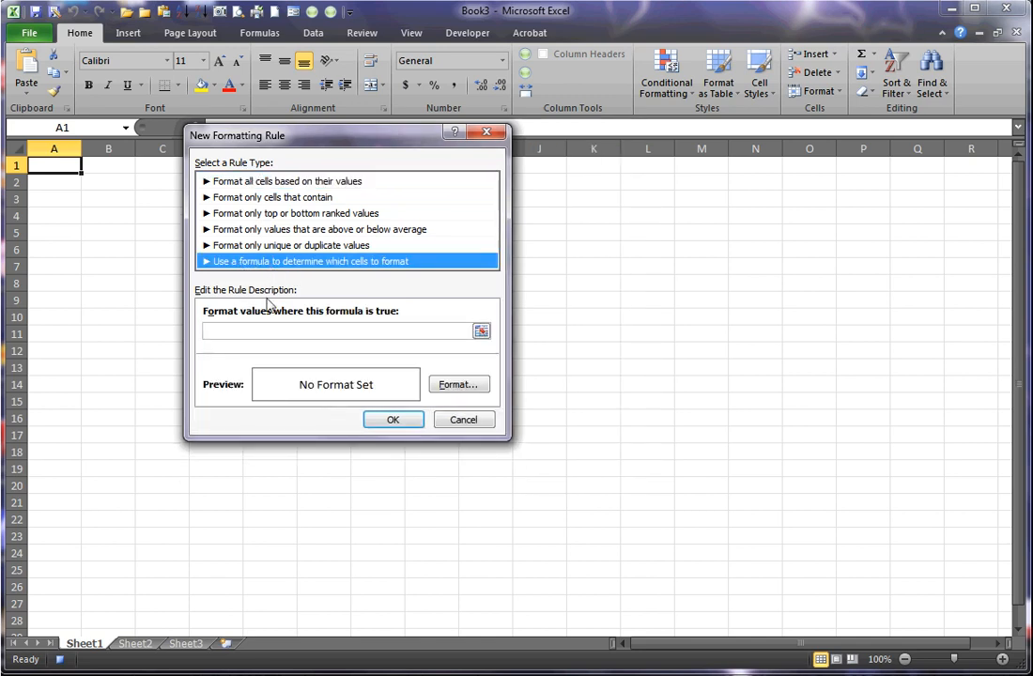
pyautogui.click(257, 329)
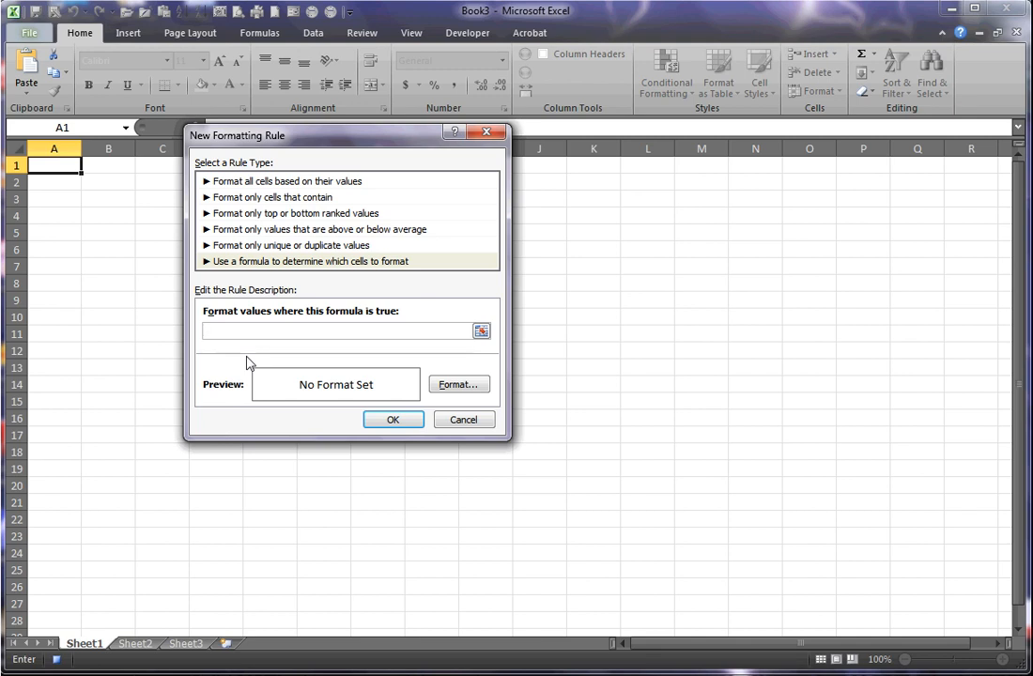
pyautogui.write('MOD(ROW')
pyautogui.write('2')
# Step: Set the rule's format to a solid black background fill
pyautogui.click(456, 385)
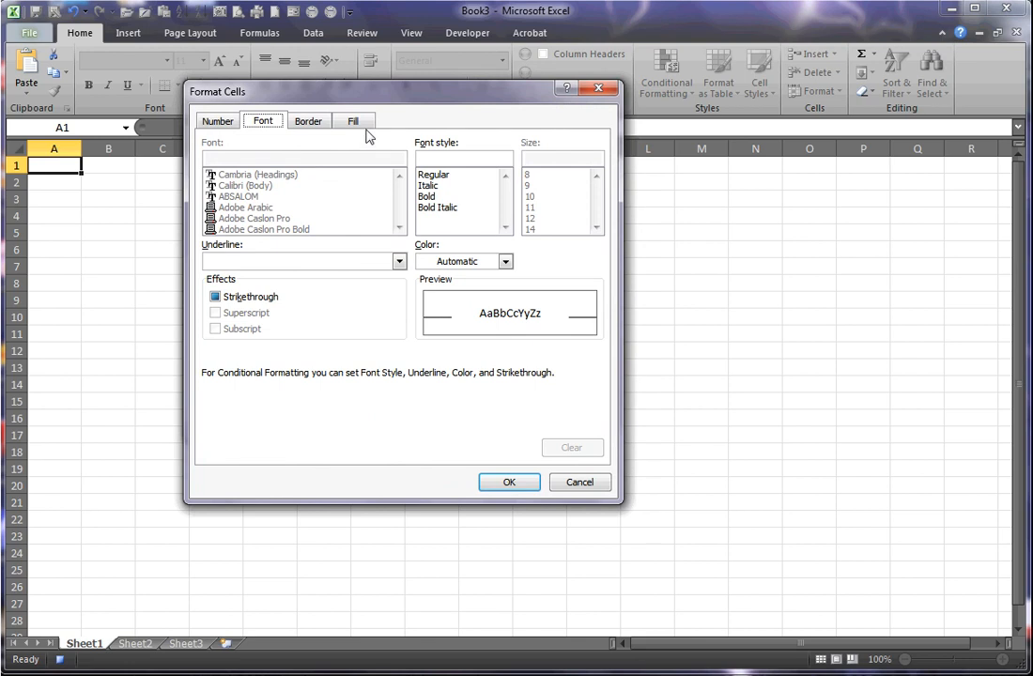
pyautogui.click(357, 123)
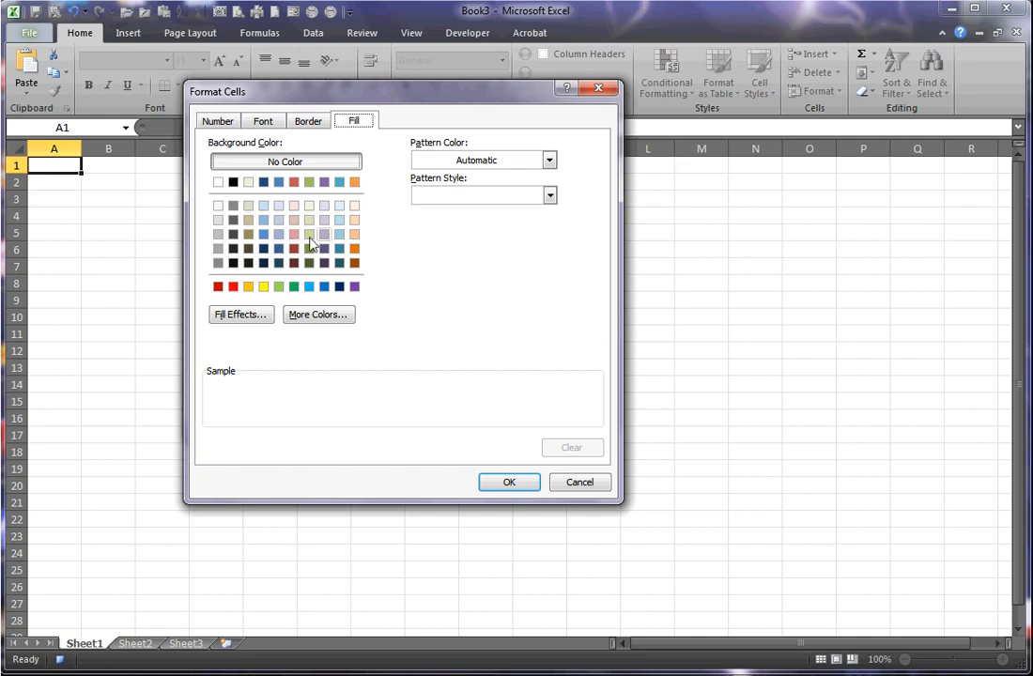
pyautogui.click(551, 197)
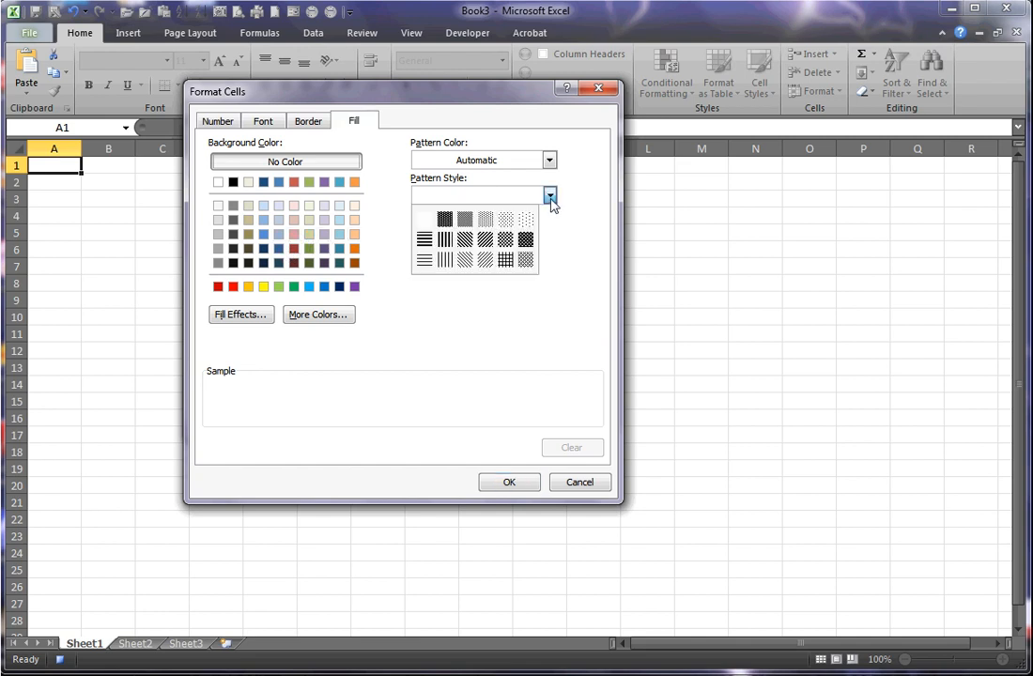
pyautogui.click(551, 199)
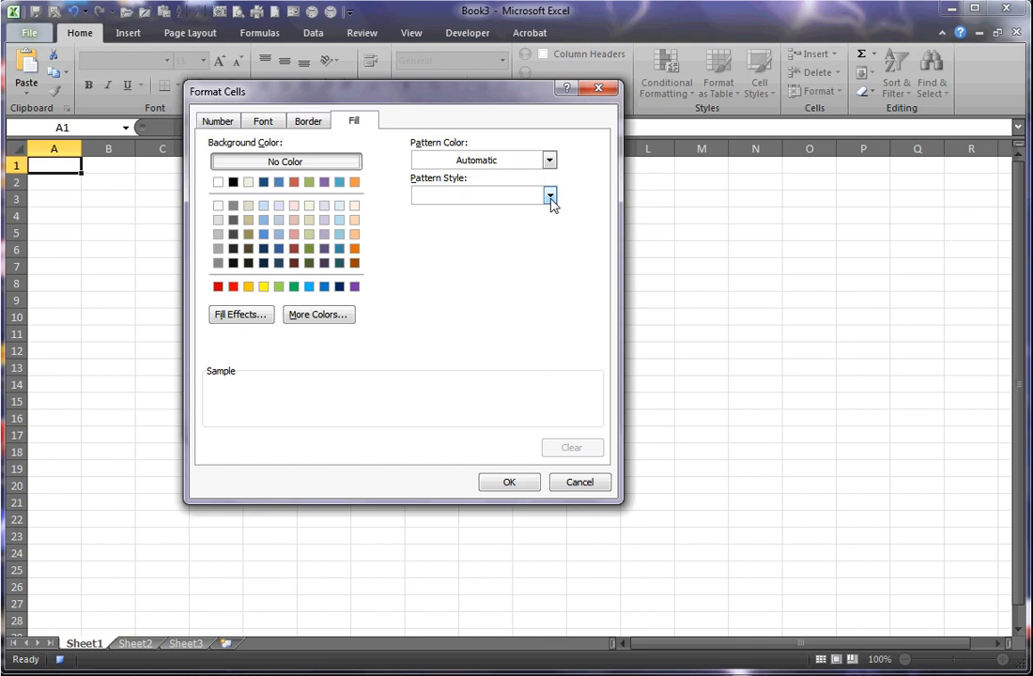
pyautogui.click(263, 287)
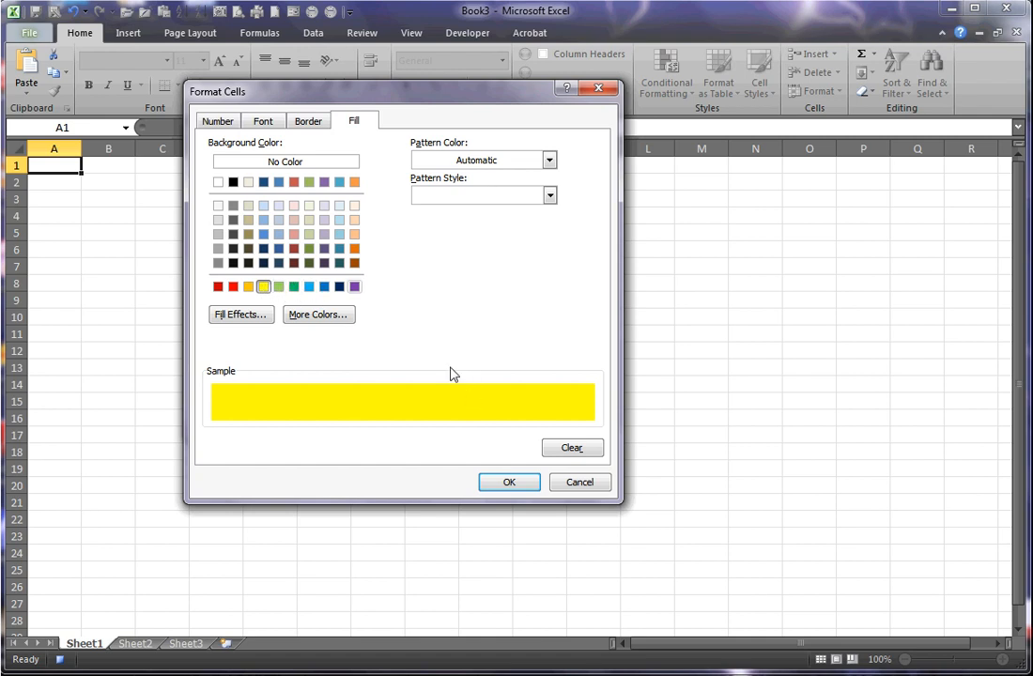
pyautogui.click(233, 183)
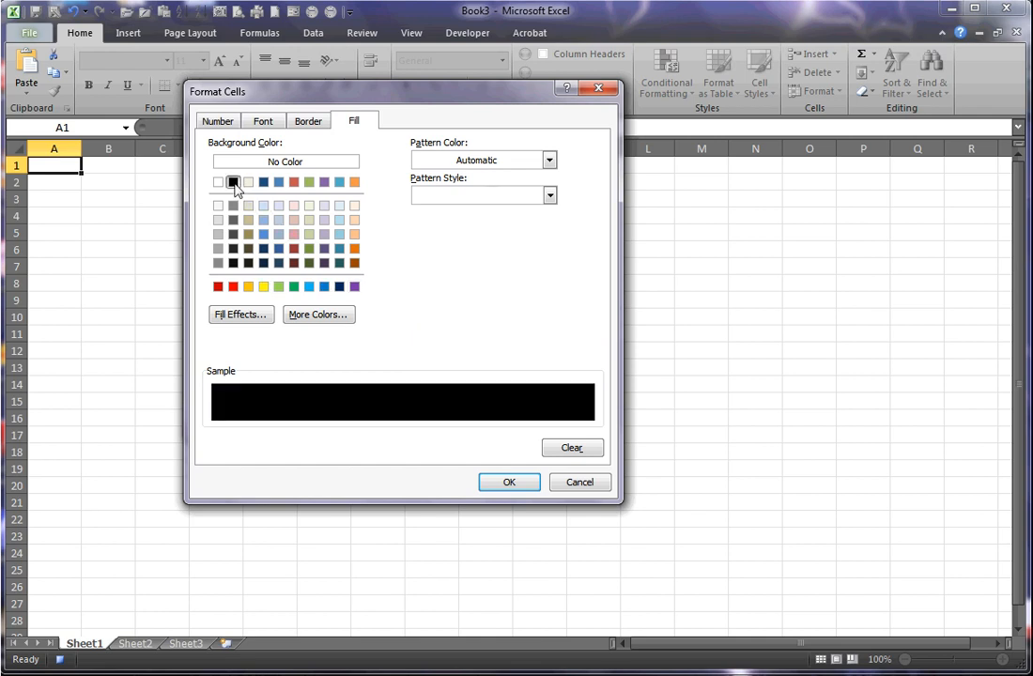
# Step: Set the rule's font color to white and apply the new formatting rule
pyautogui.click(262, 125)
pyautogui.click(505, 261)
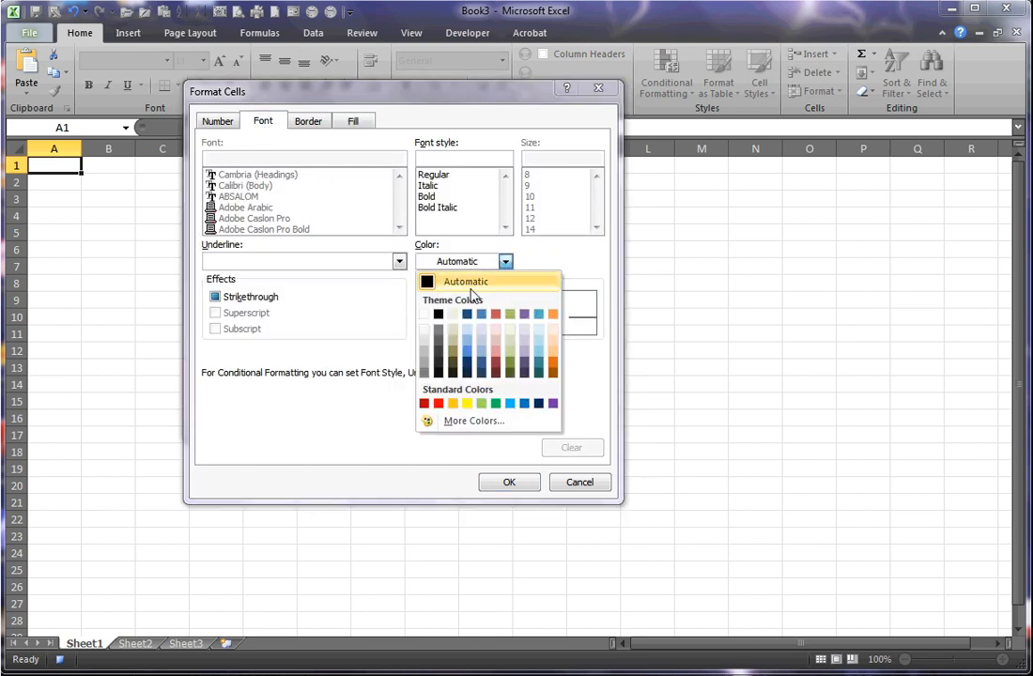
pyautogui.click(363, 274)
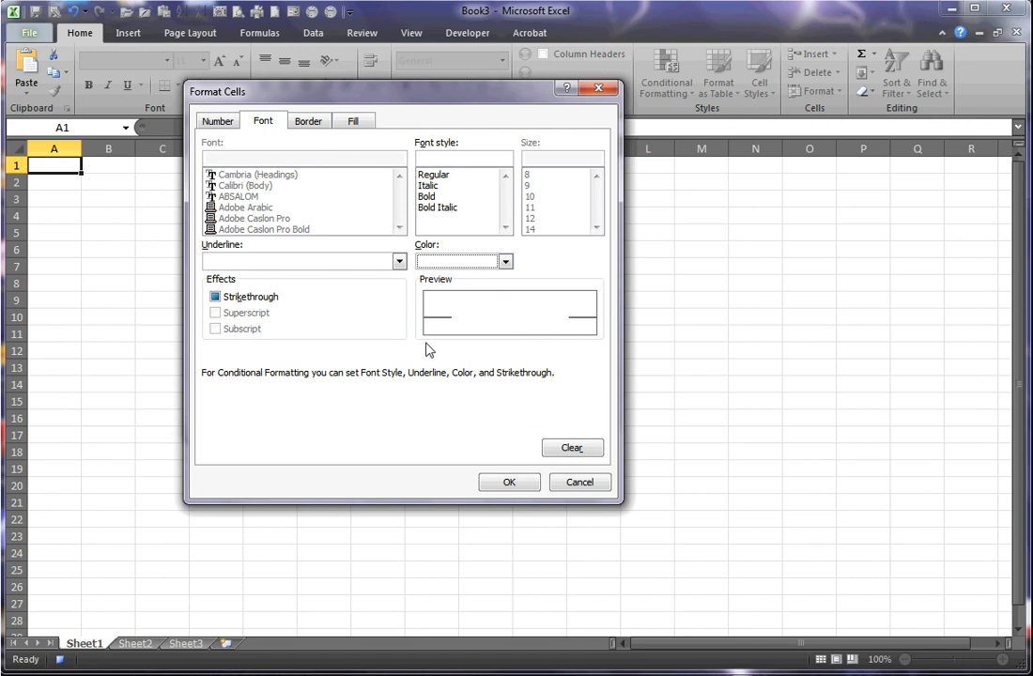
pyautogui.click(489, 484)
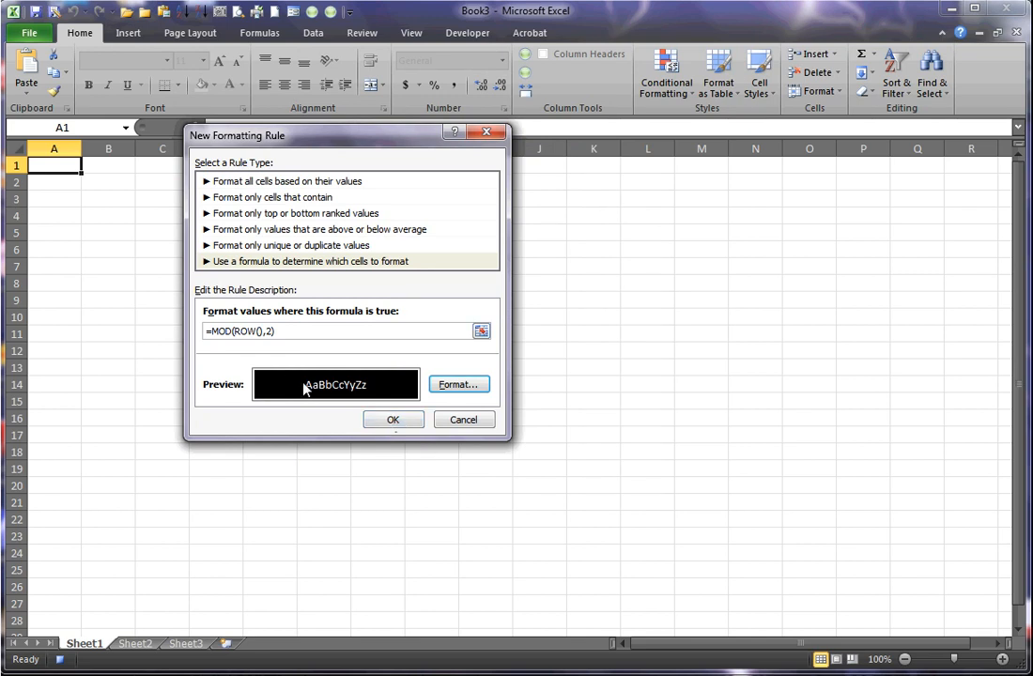
pyautogui.click(389, 422)
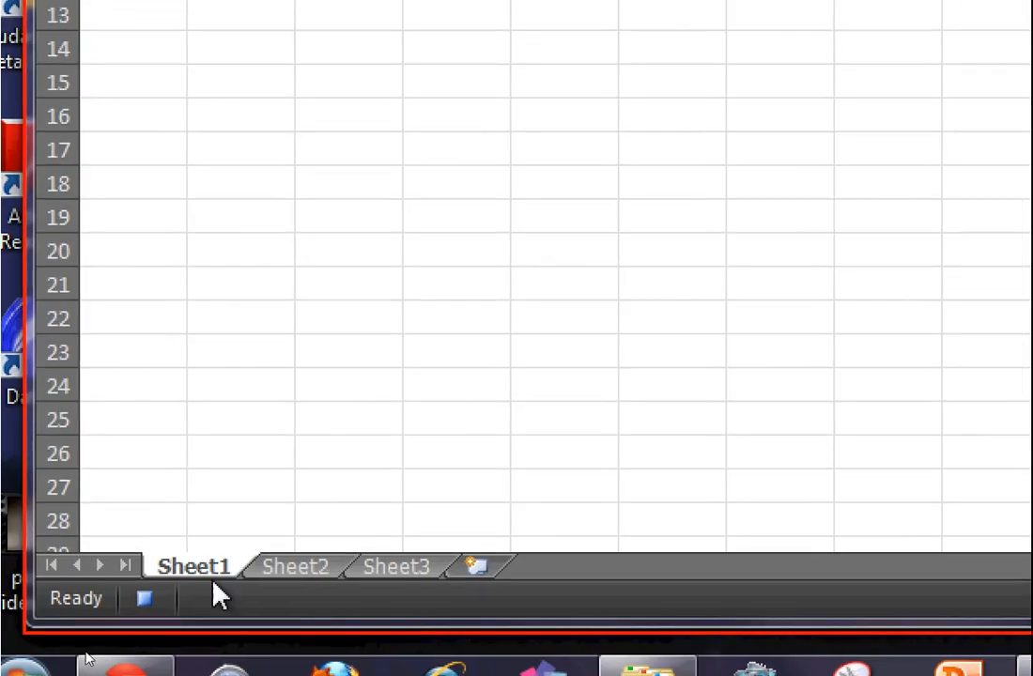
# Step: Stop recording the macro and check the list of available macros for AltRow
pyautogui.click(145, 599)
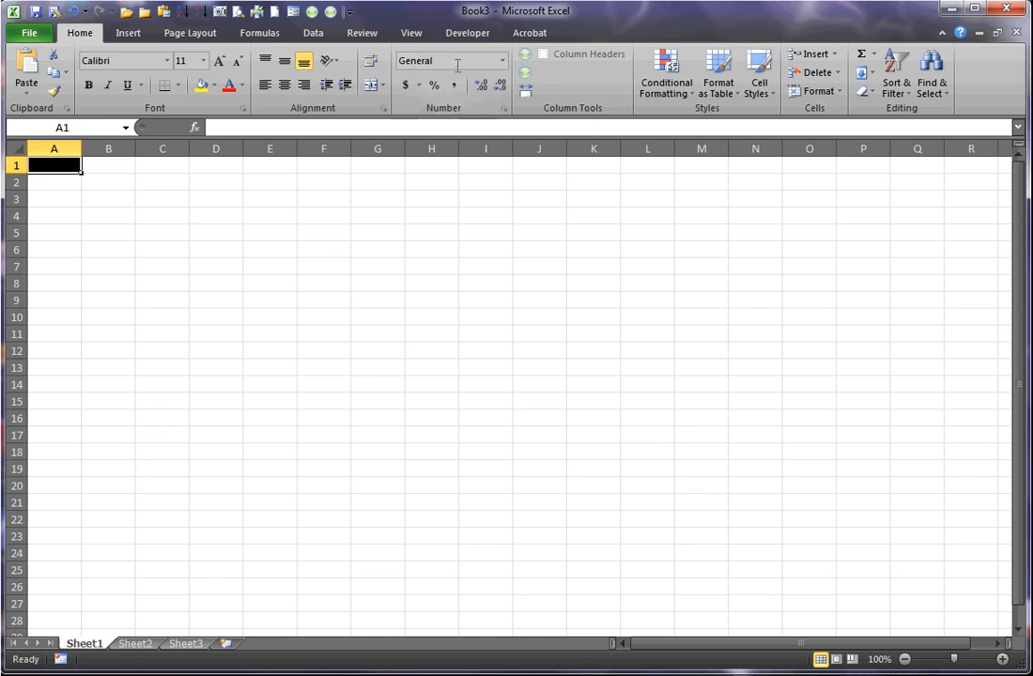
pyautogui.click(468, 35)
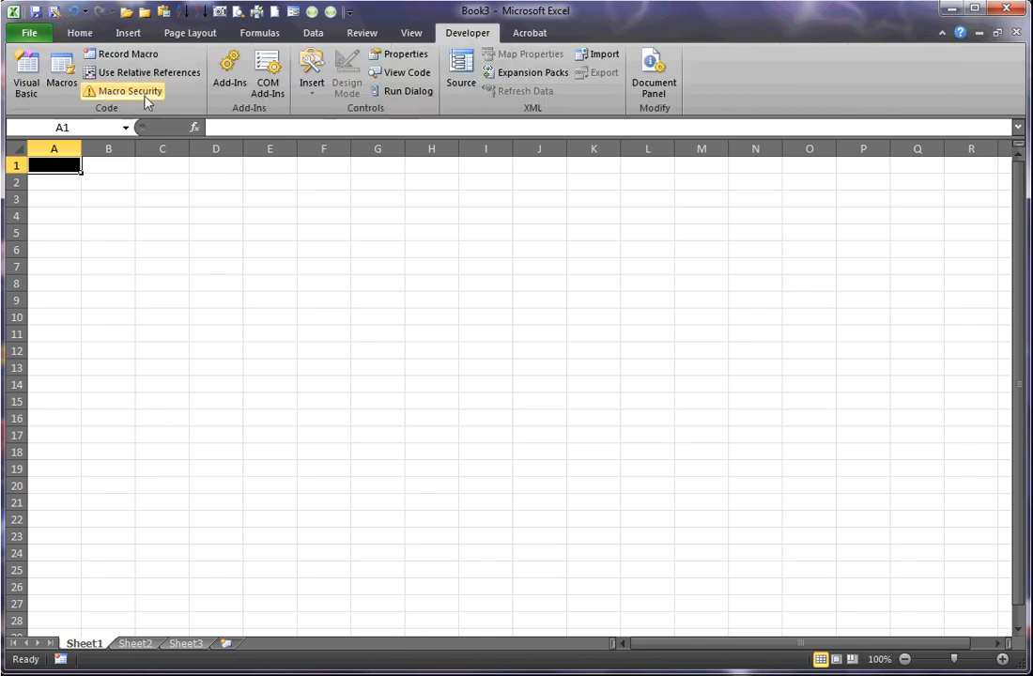
pyautogui.click(59, 64)
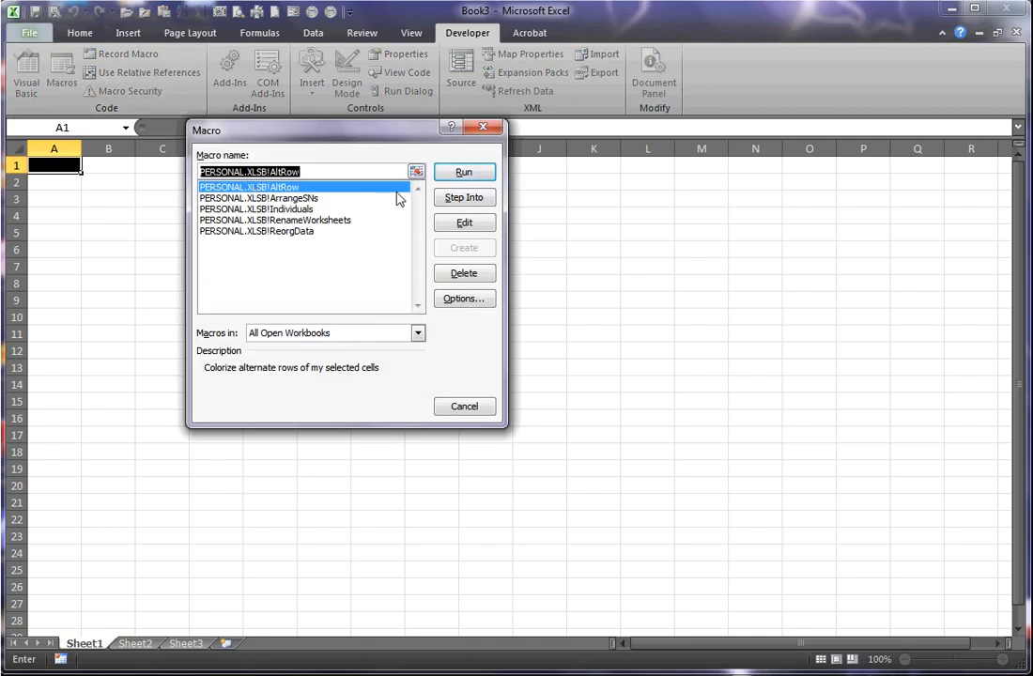
pyautogui.click(460, 410)
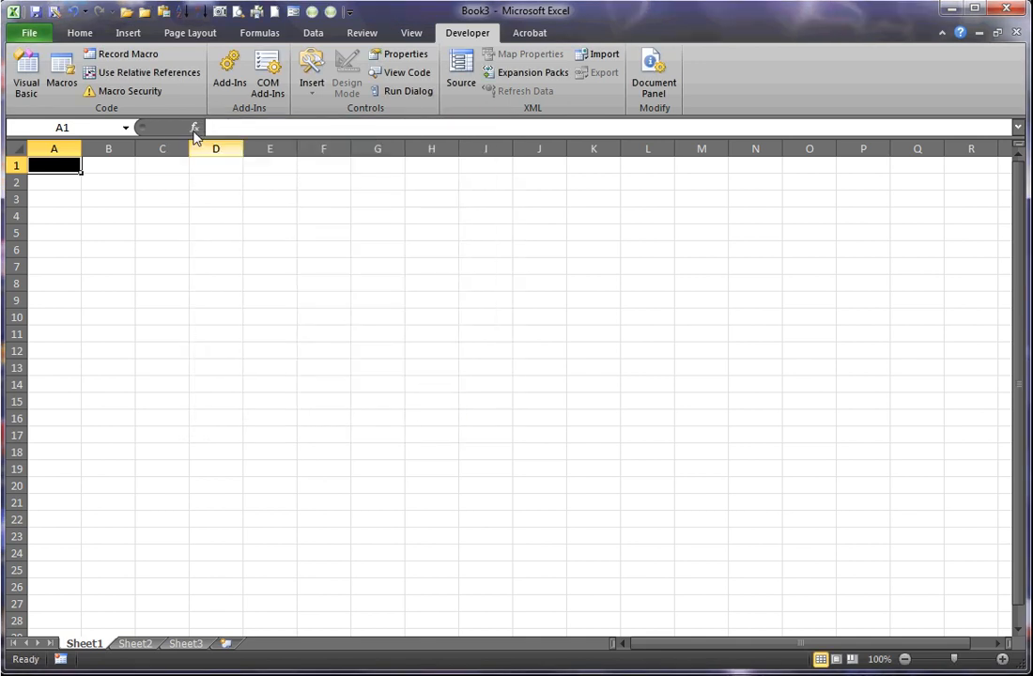
# Step: Add the PERSONAL.XLSB!AltRow macro to the Quick Access Toolbar commands for all documents
pyautogui.rightClick(153, 15)
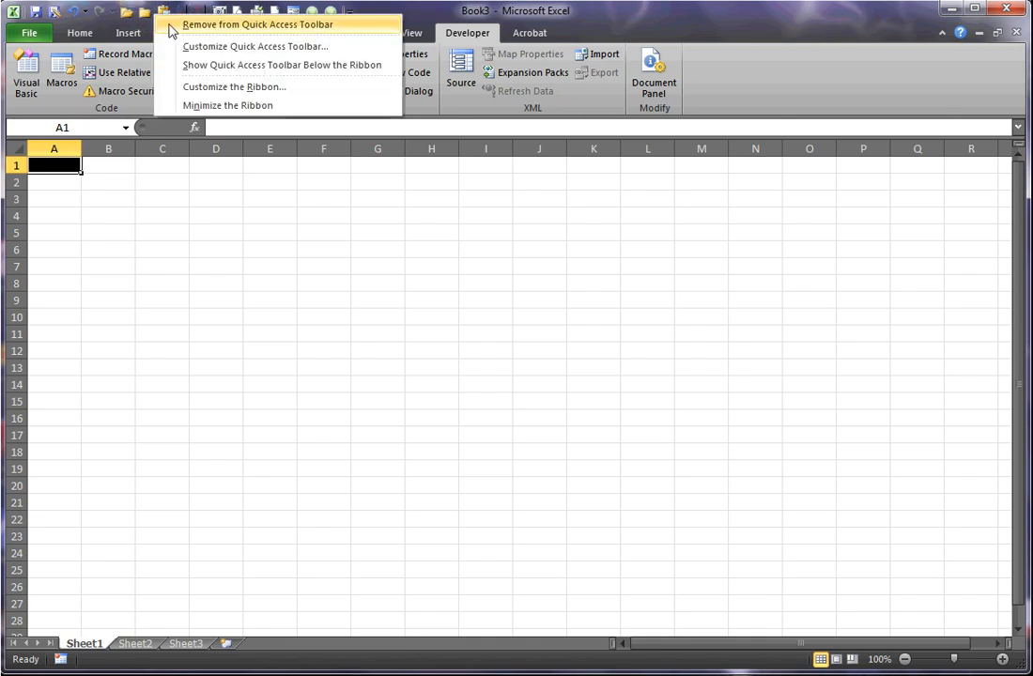
pyautogui.click(201, 51)
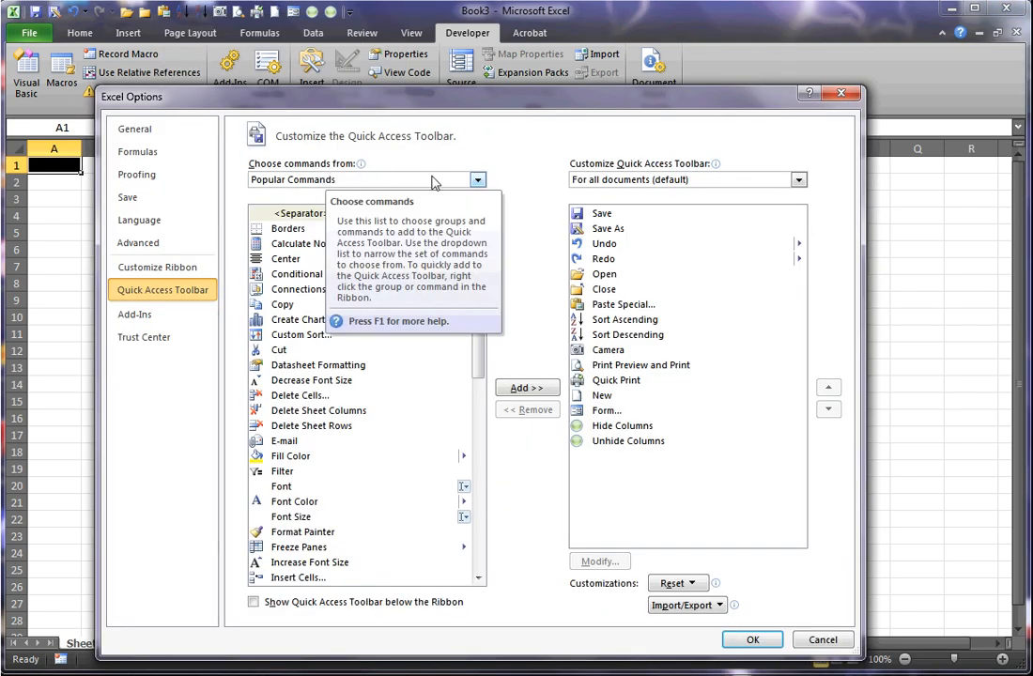
pyautogui.click(477, 180)
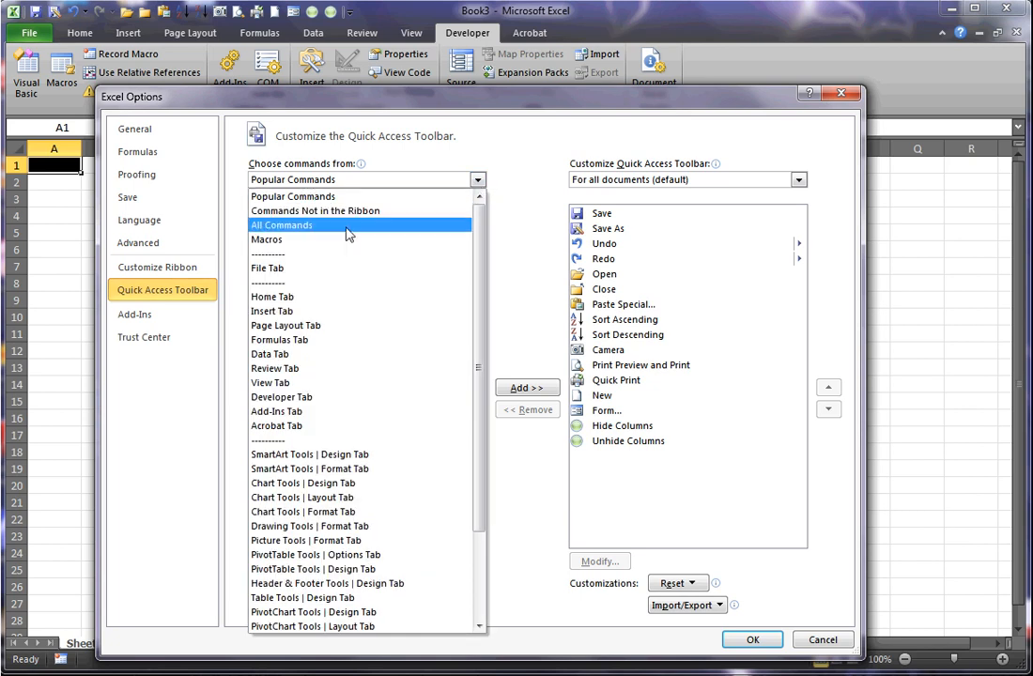
pyautogui.click(296, 241)
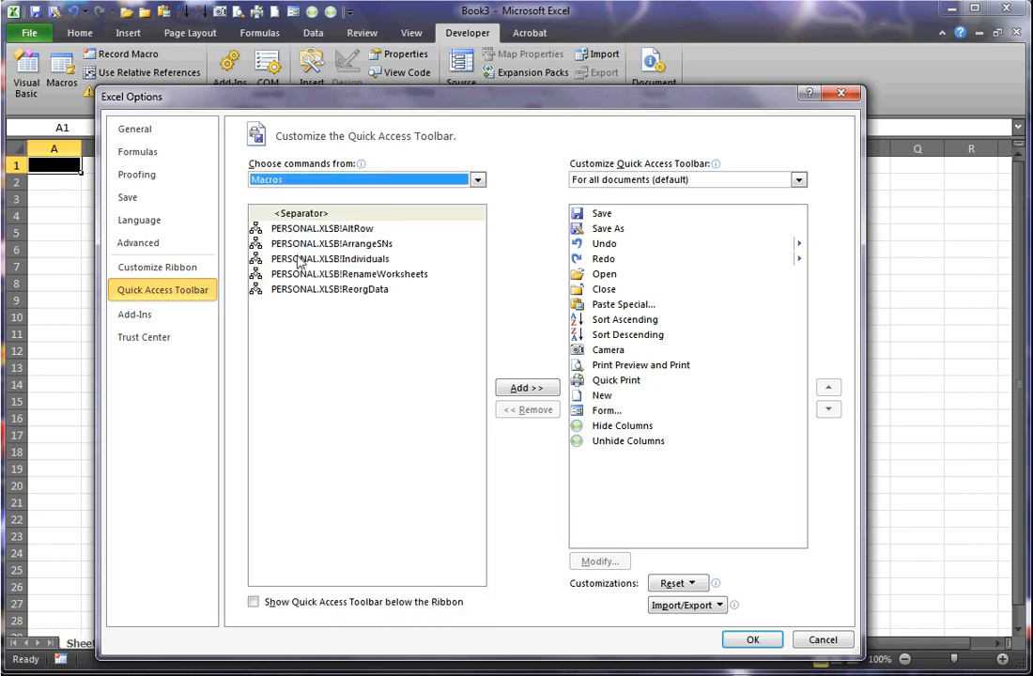
pyautogui.click(296, 231)
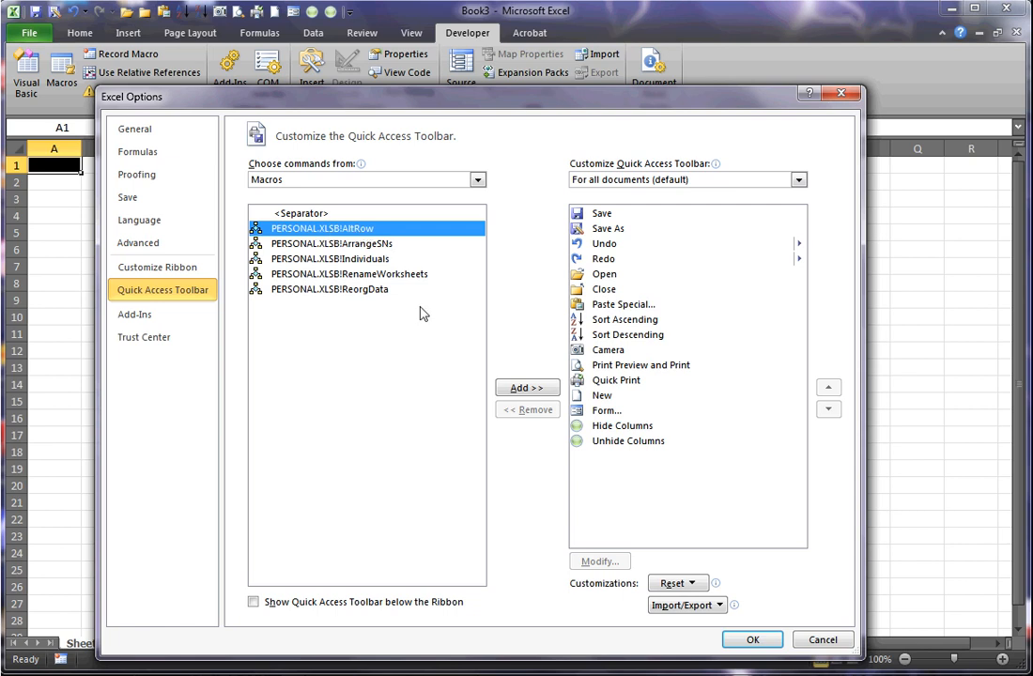
pyautogui.click(513, 393)
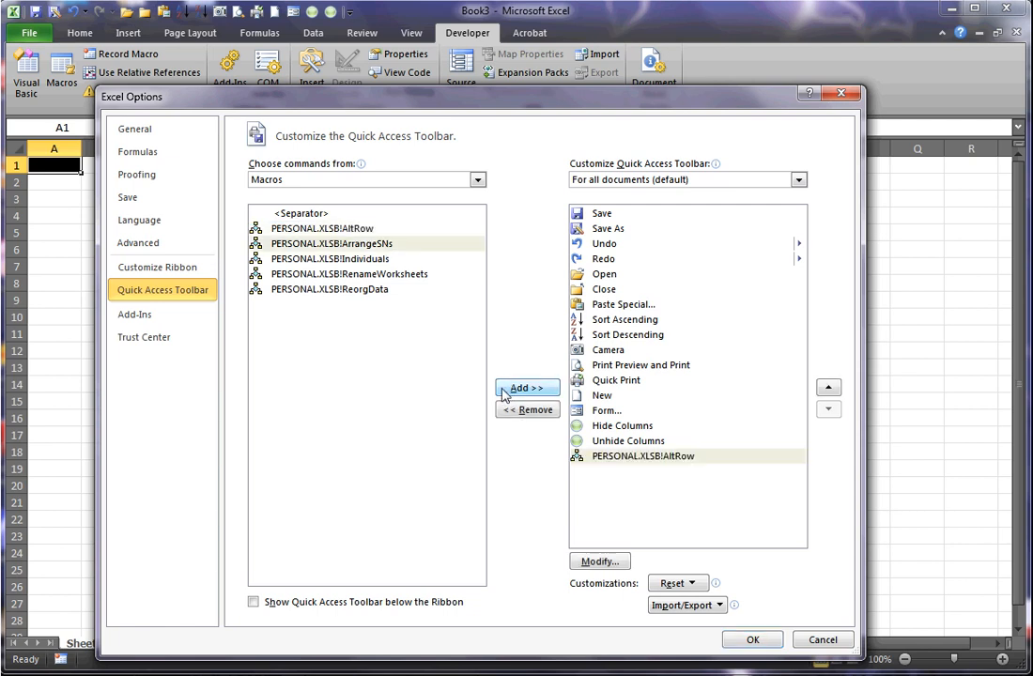
# Step: Give the AltRow toolbar button the black rectangle symbol with a white band and the display name "Colorize Alternte Rows", and save the options
pyautogui.click(585, 460)
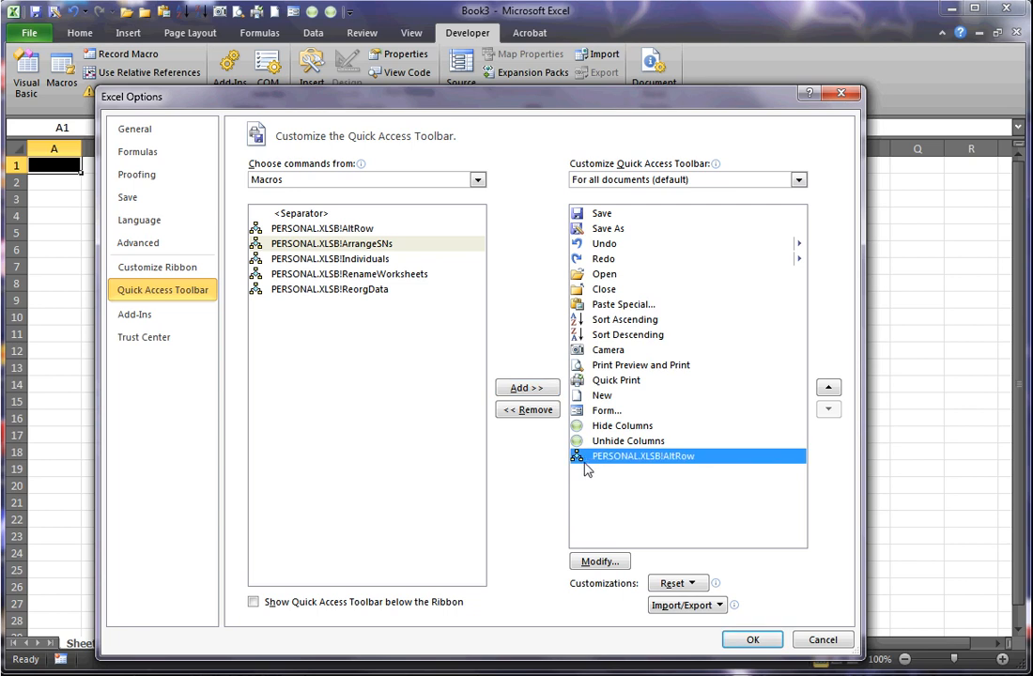
pyautogui.click(595, 564)
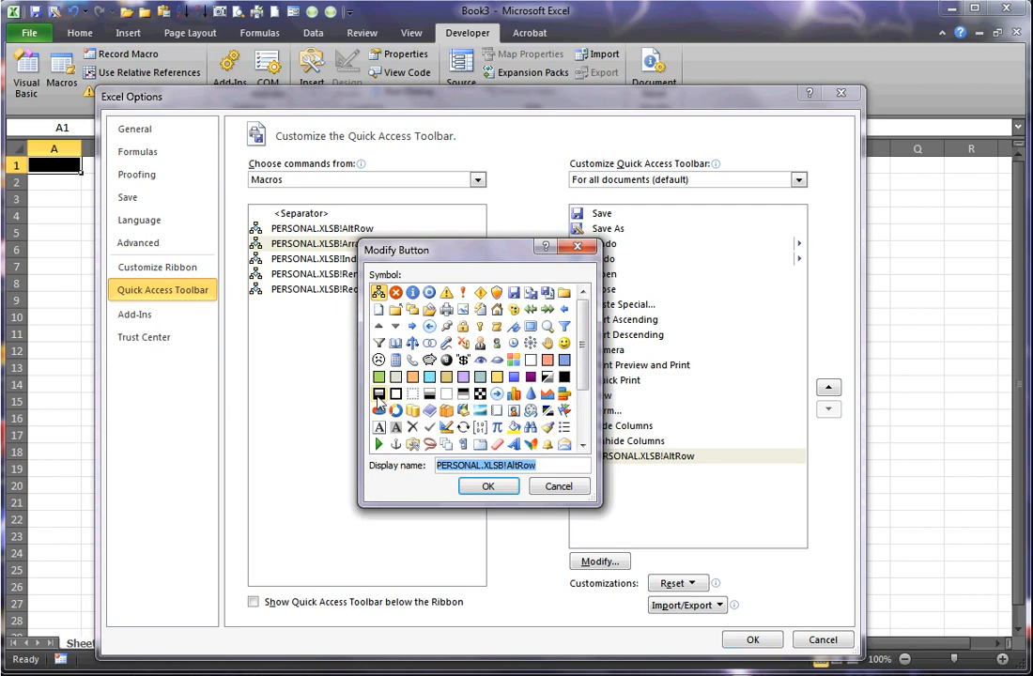
pyautogui.click(379, 395)
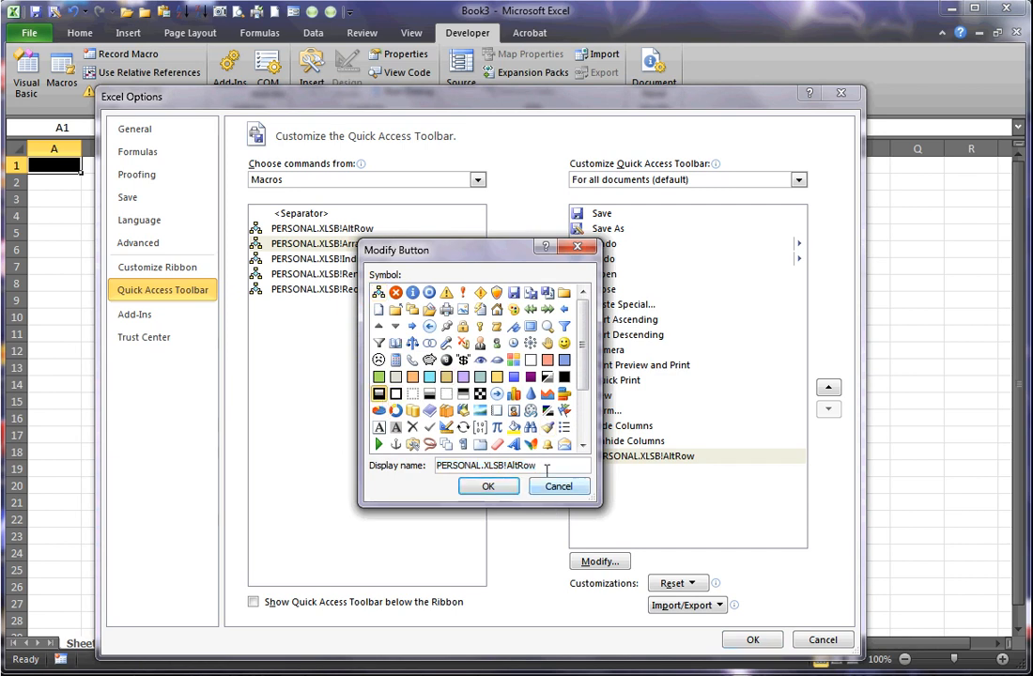
pyautogui.moveTo(546, 466); pyautogui.dragTo(578, 470)
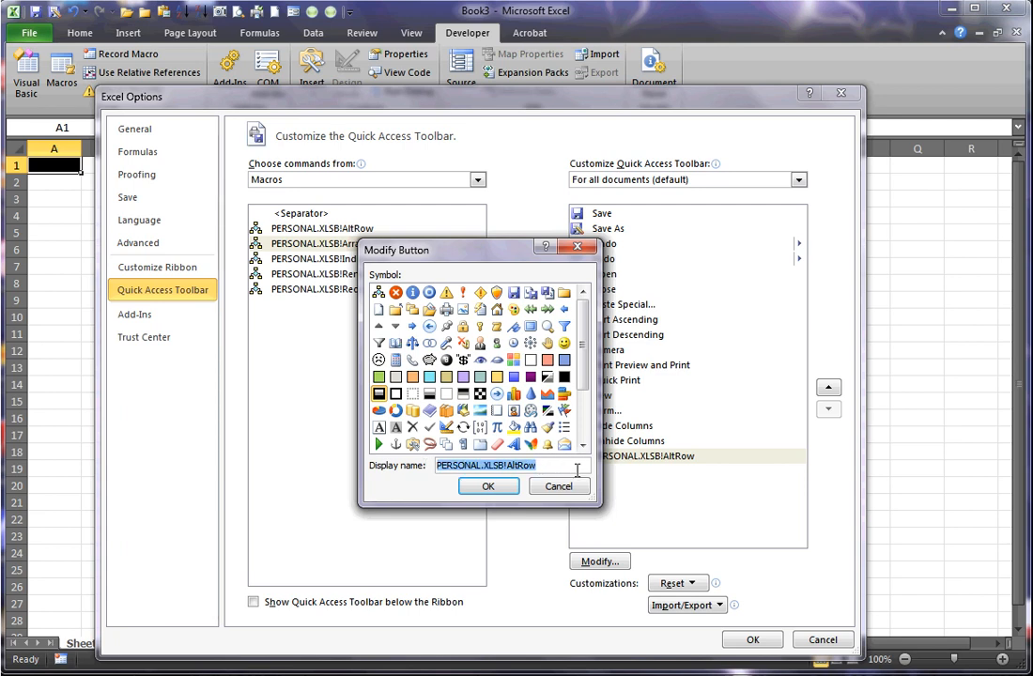
pyautogui.write('Coloriz')
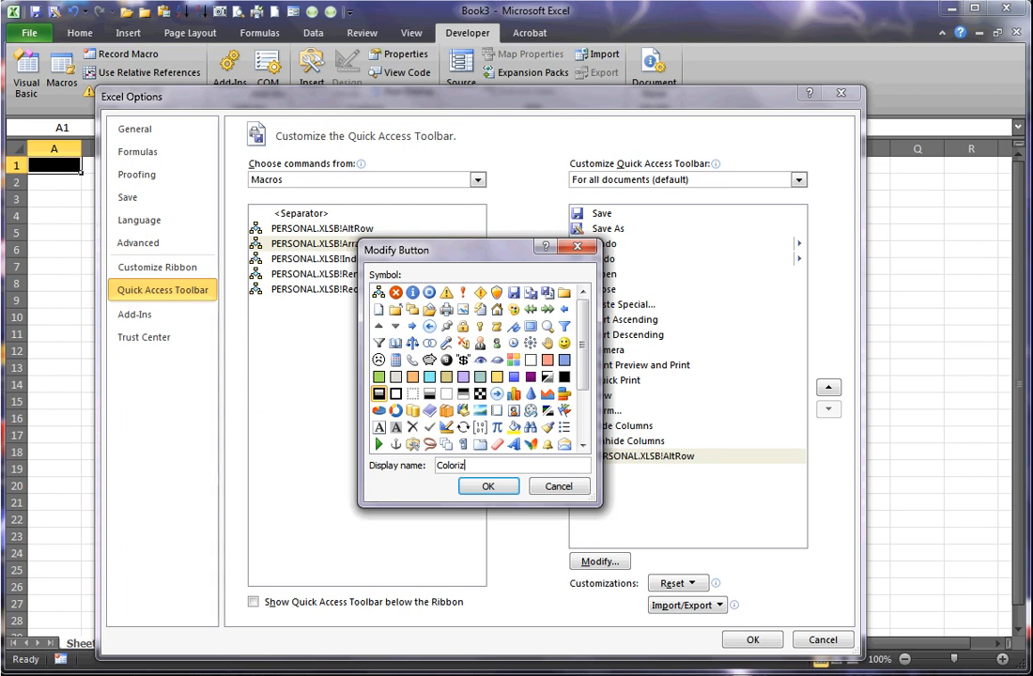
pyautogui.write('e Alternte Rows')
pyautogui.click(487, 486)
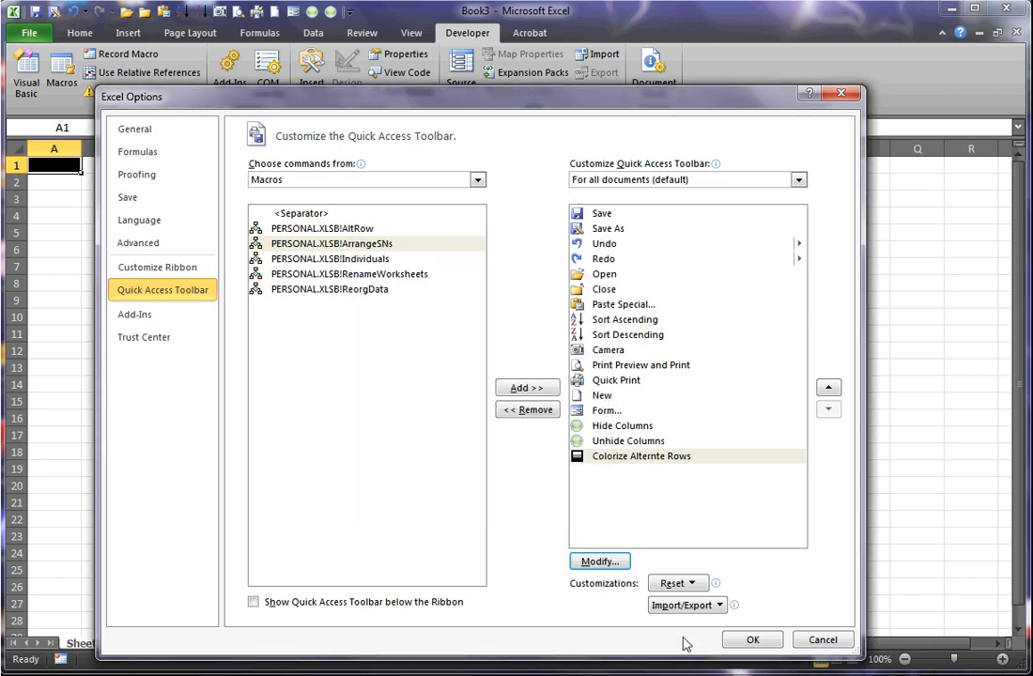
pyautogui.click(747, 640)
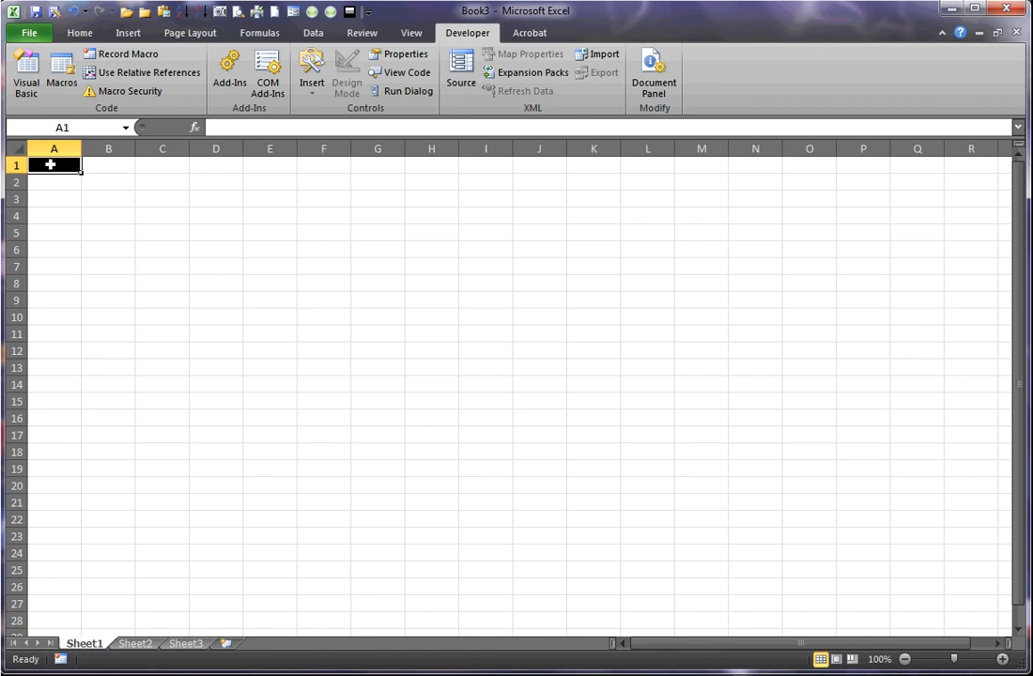
# Step: Run the Colorize Alternte Rows macro from the Quick Access Toolbar on the range A1:N17
pyautogui.moveTo(49, 164); pyautogui.dragTo(747, 441)
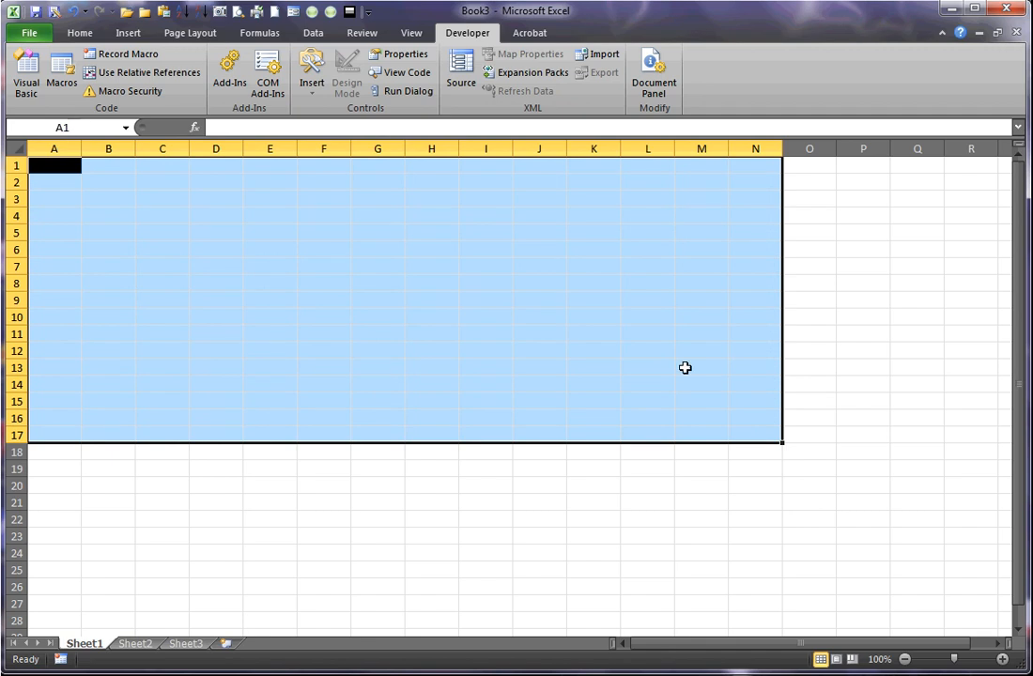
pyautogui.click(349, 12)
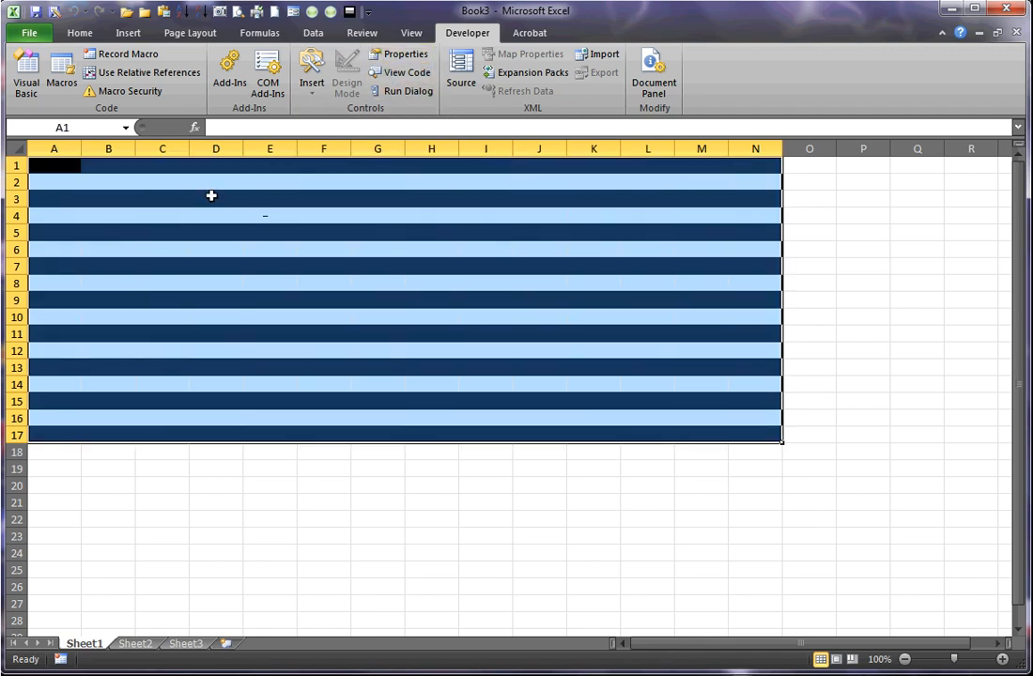
# Step: Enter the test texts "This is a test" in A1, "It looks like it works" in A2 and "Hurray!!!" in A3
pyautogui.click(59, 166)
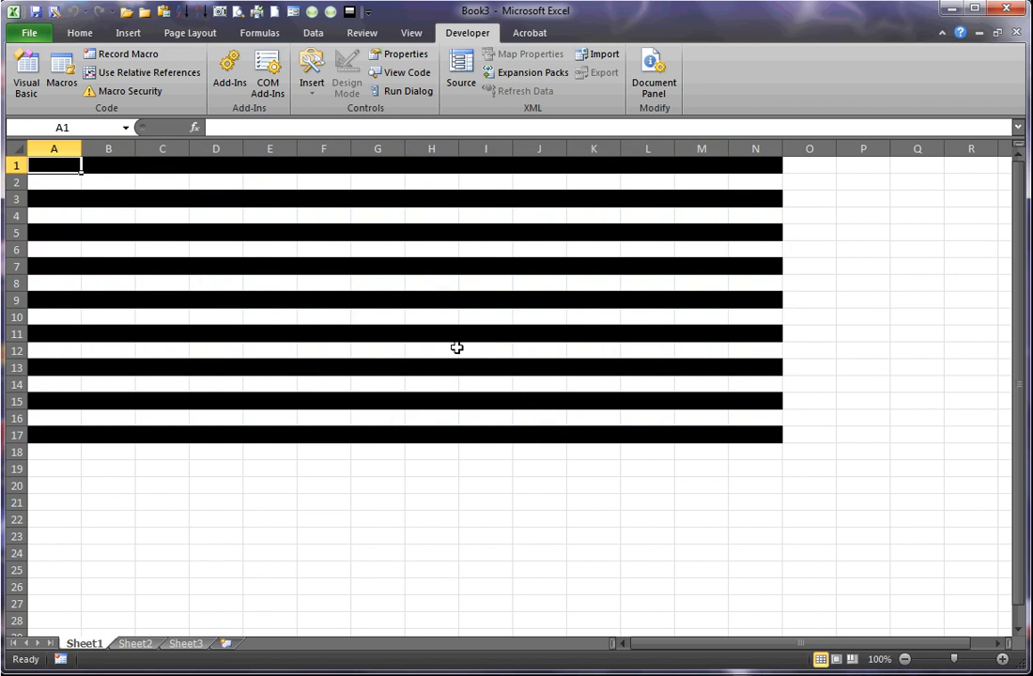
pyautogui.write('This is ')
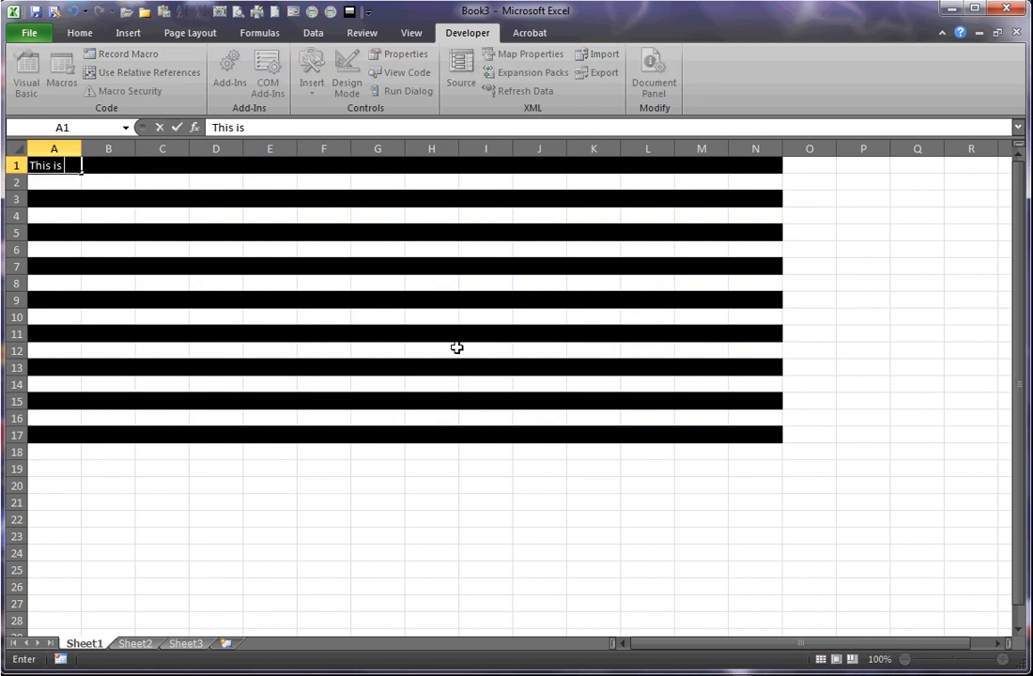
pyautogui.write('a test')
pyautogui.press('Return')
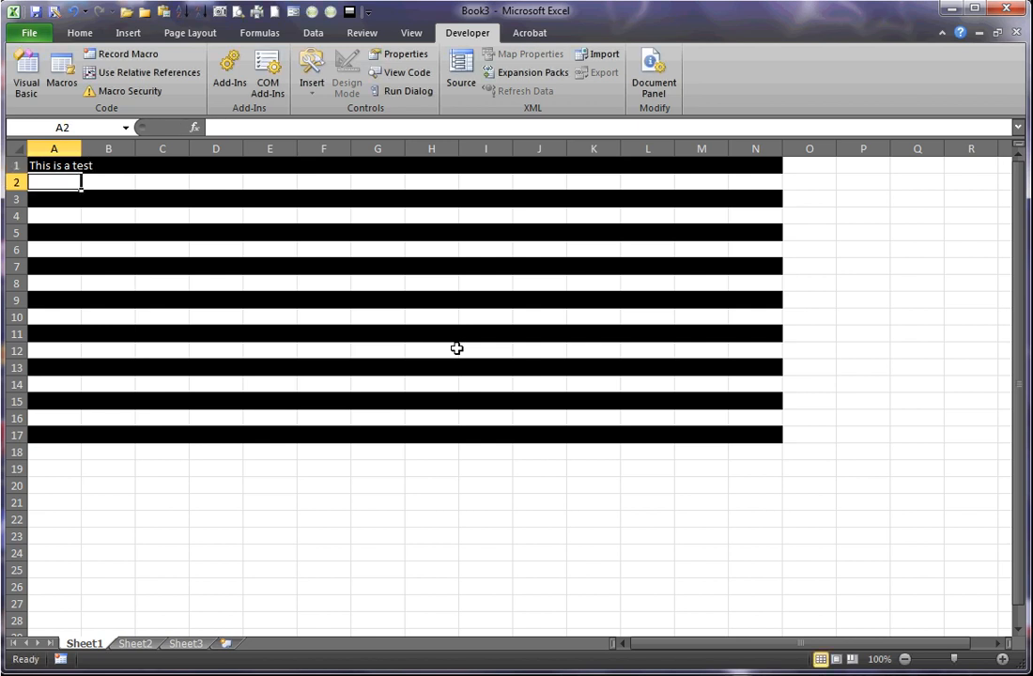
pyautogui.write('It looks like it works')
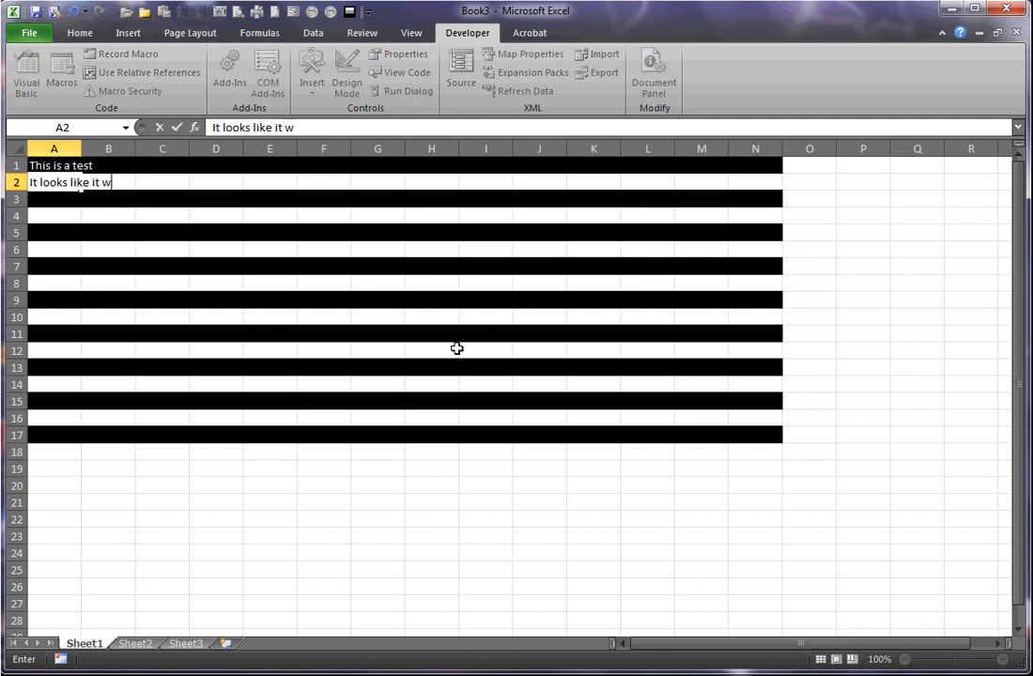
pyautogui.write('H')
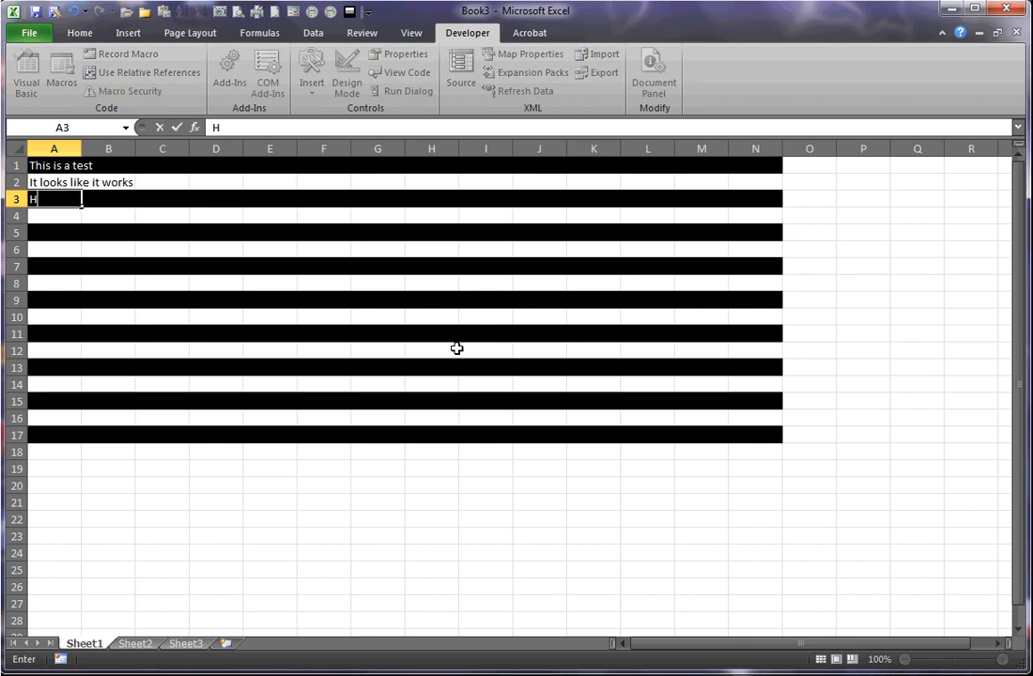
pyautogui.write('urray!!!!')
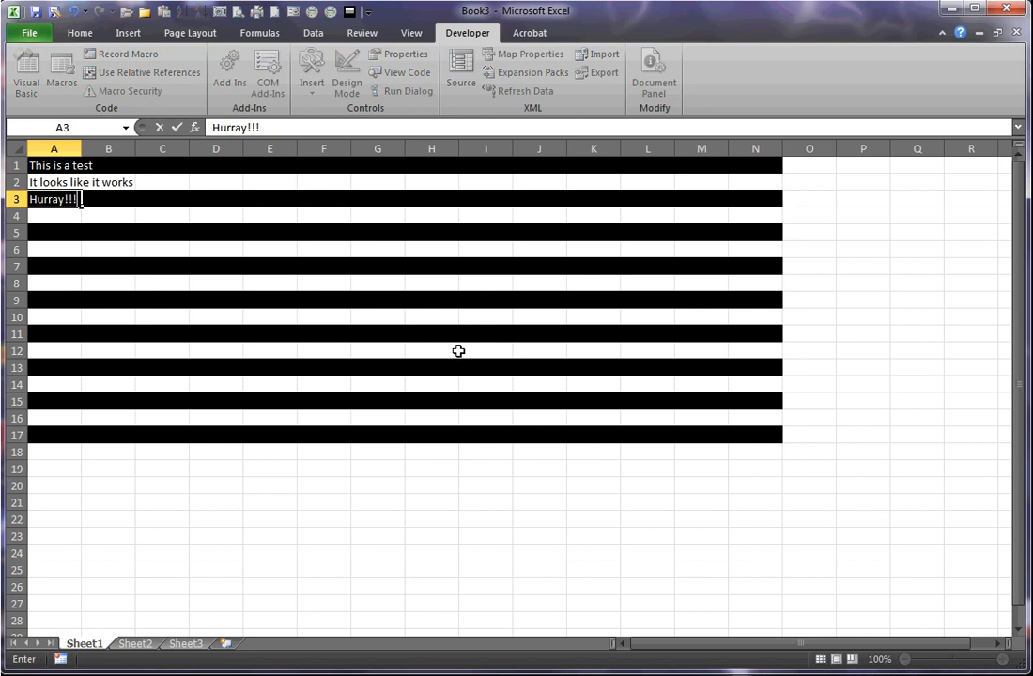